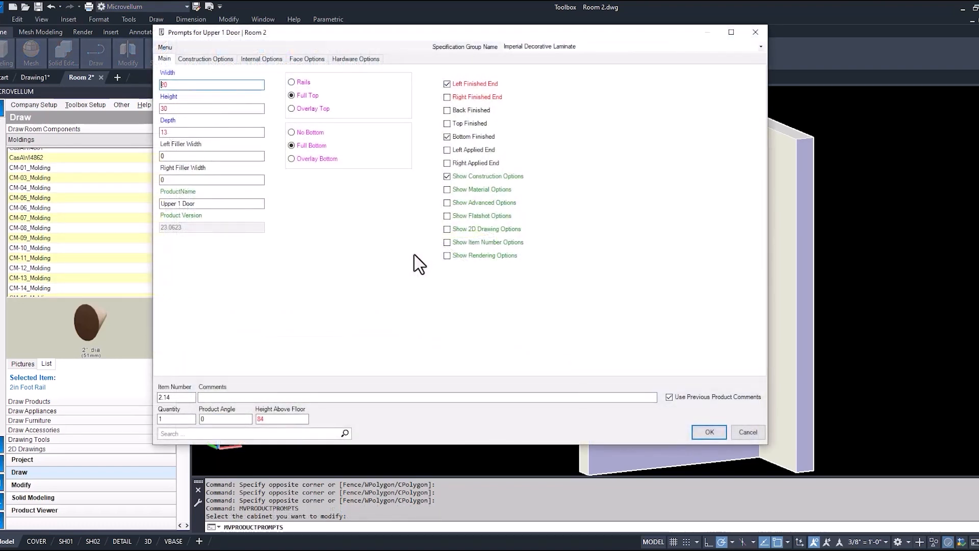
- Turn on Crown Molding in the Upper 1 Door cabinet's construction options and apply the prompts
left_click(204, 59)
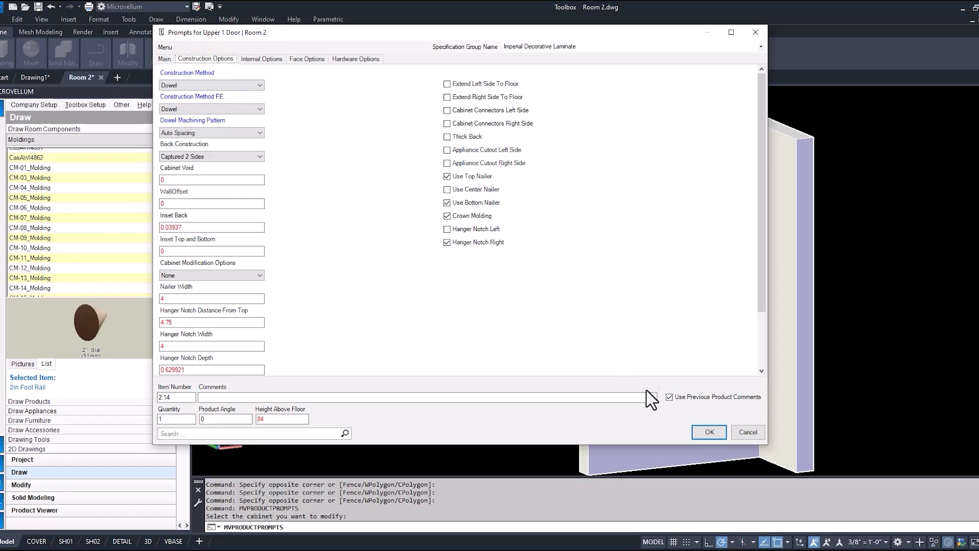
left_click(716, 431)
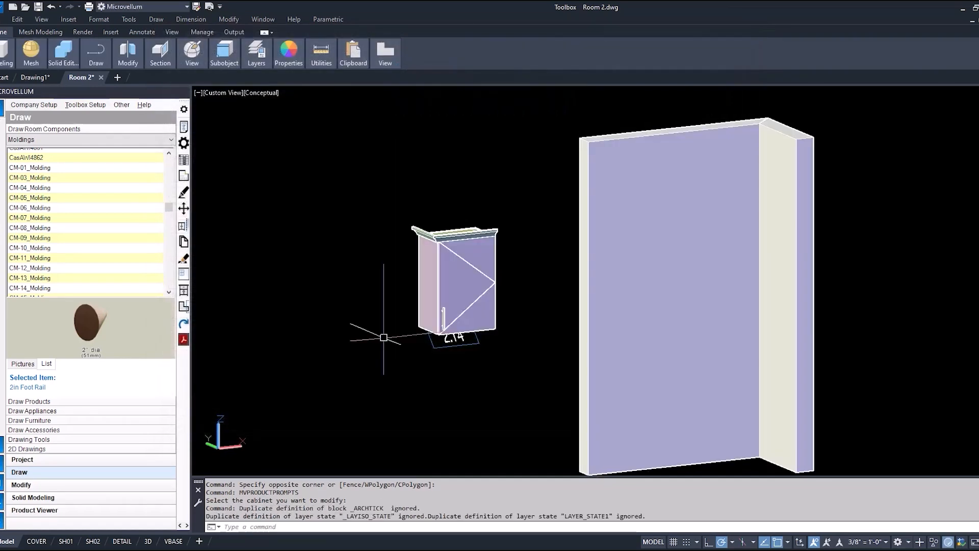
- Open the subassembly prompts of the cabinet's crown molding and examine the choices under Crown Molding Options
scroll(384, 337, "up", 2)
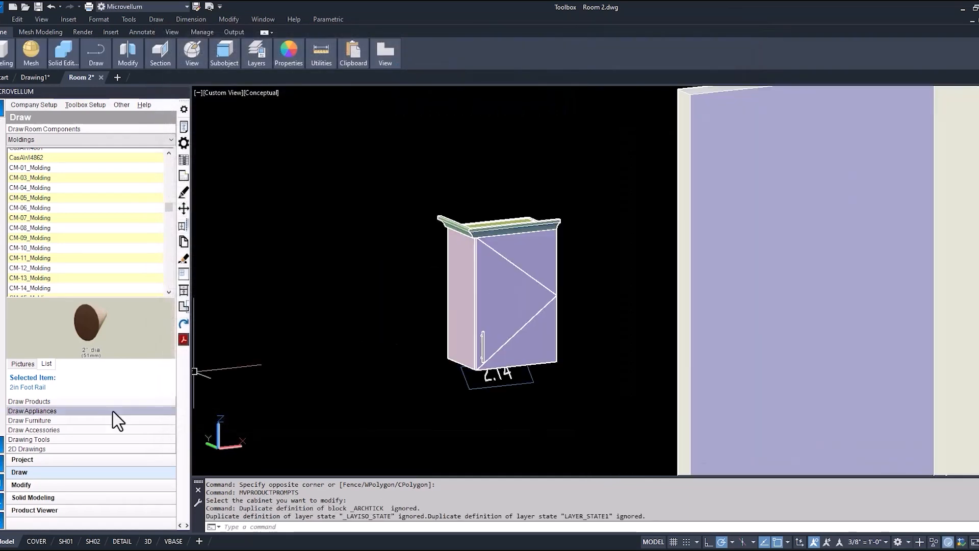
left_click(45, 485)
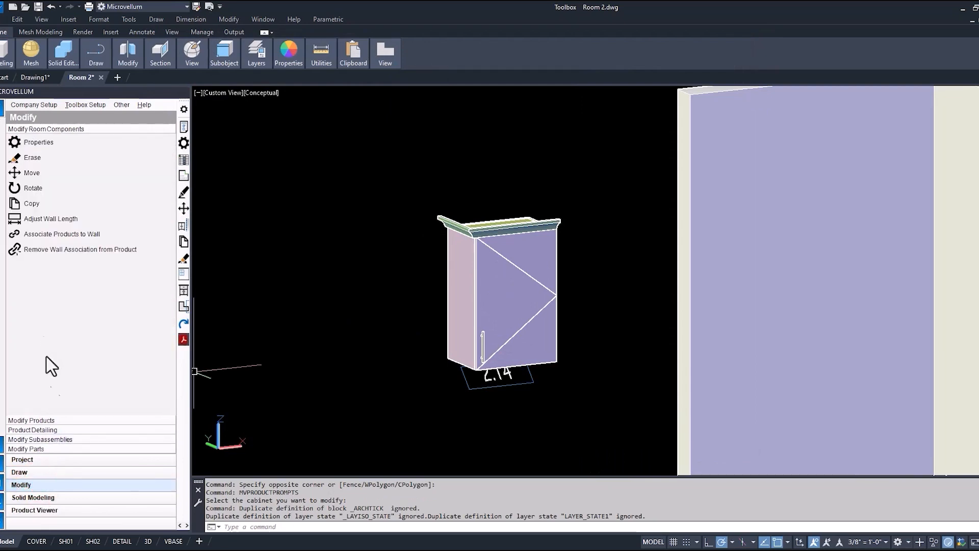
left_click(49, 440)
left_click(80, 231)
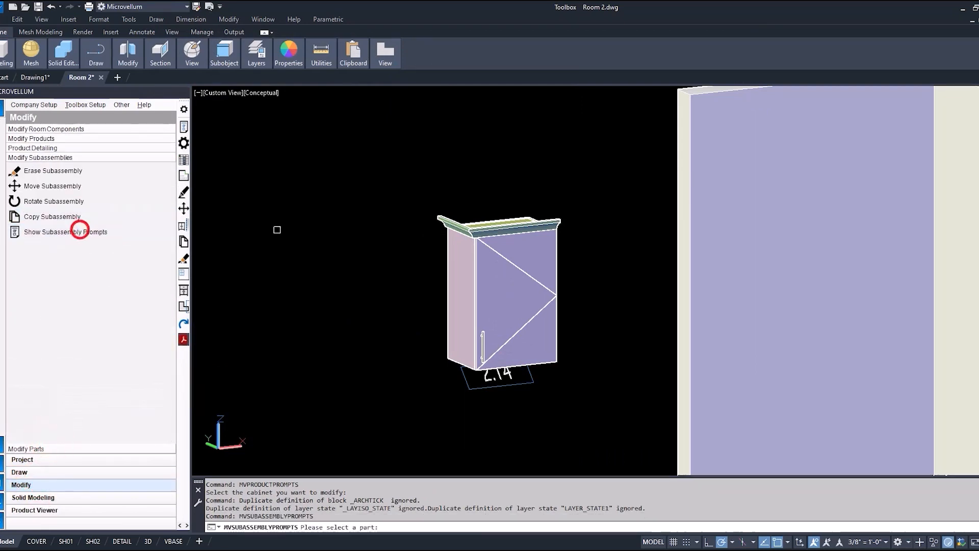
left_click(438, 218)
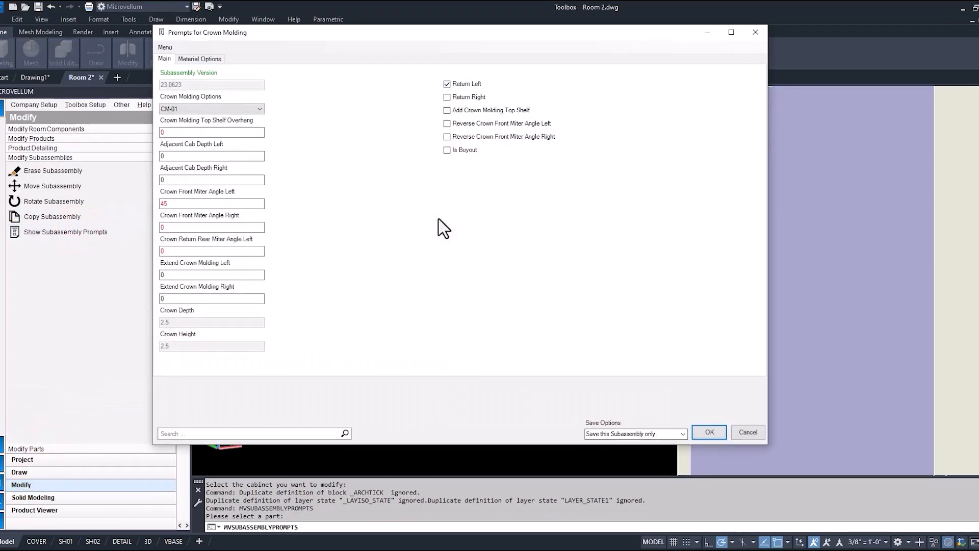
left_click(259, 108)
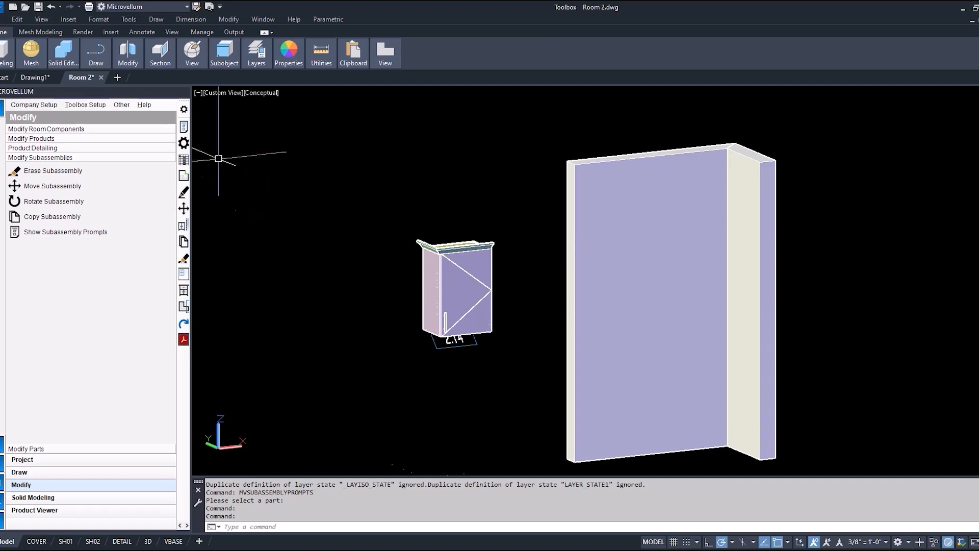
- Browse the library data to the Graphics folder and locate its Moldings and Profiles folders
left_click(144, 105)
left_click(176, 120)
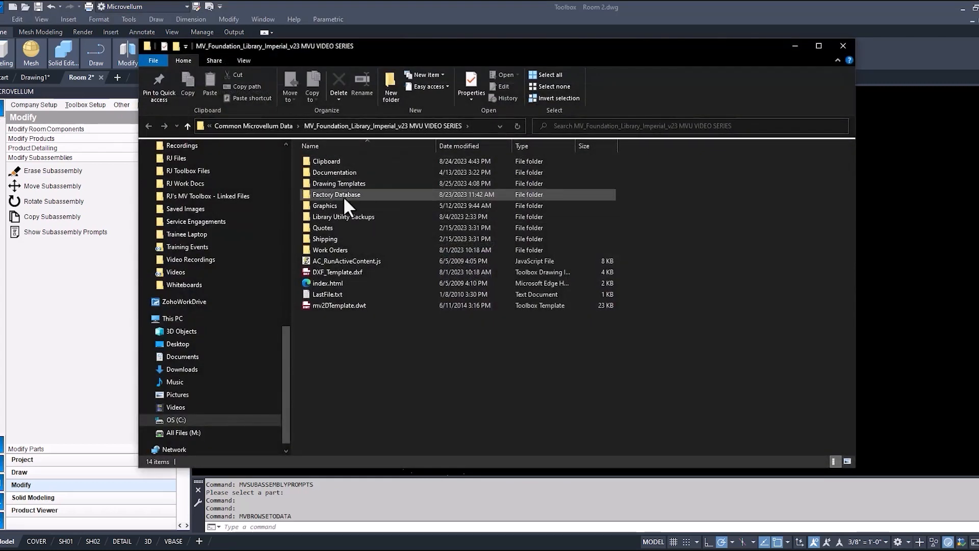
double_click(329, 204)
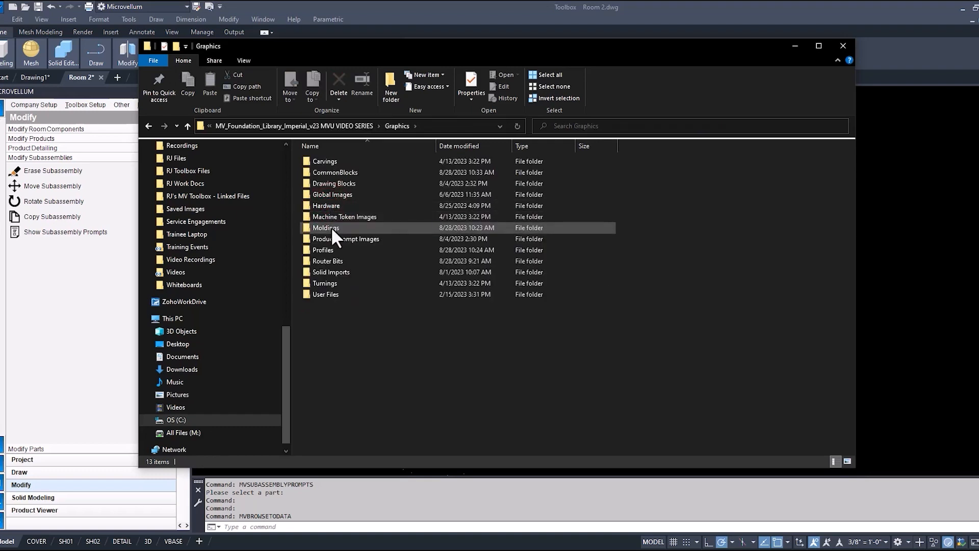
left_click(331, 225)
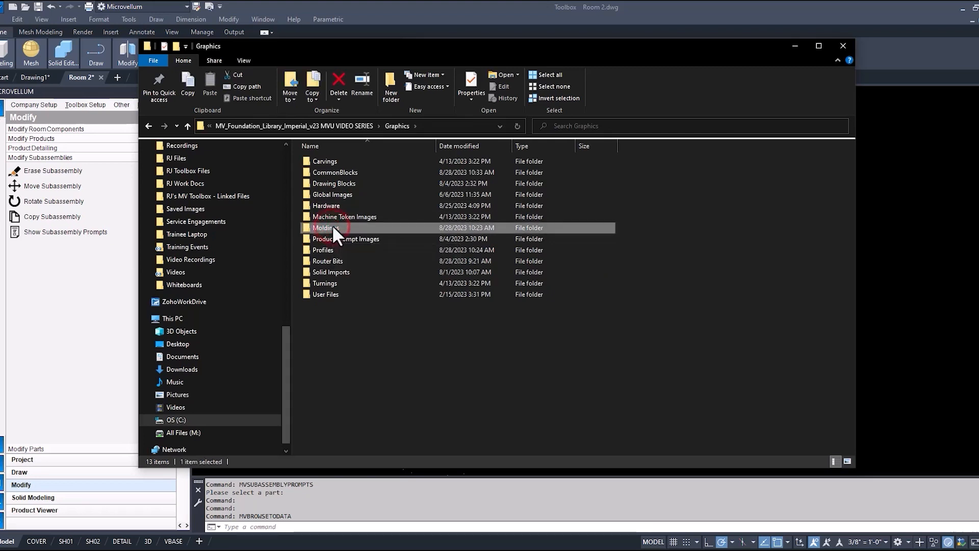
left_click(329, 250)
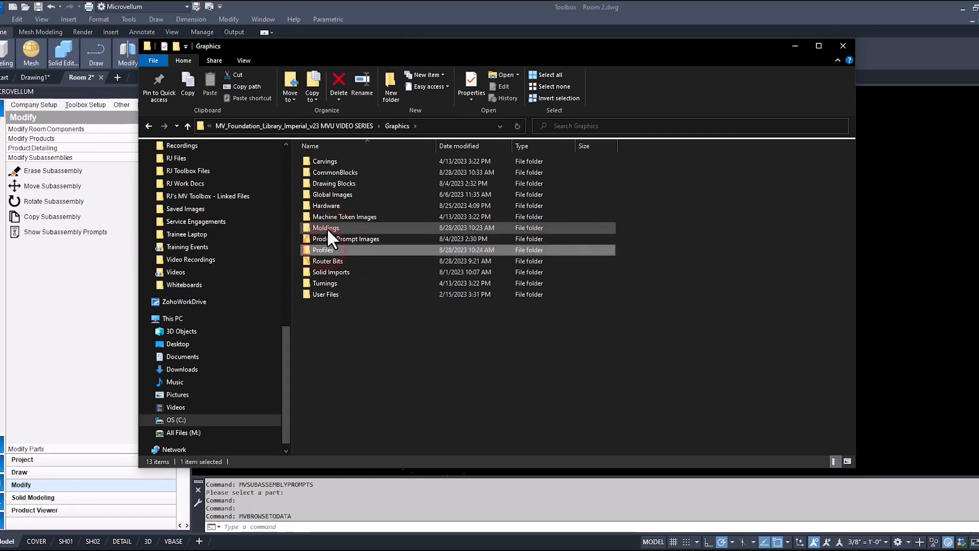
left_click(327, 229)
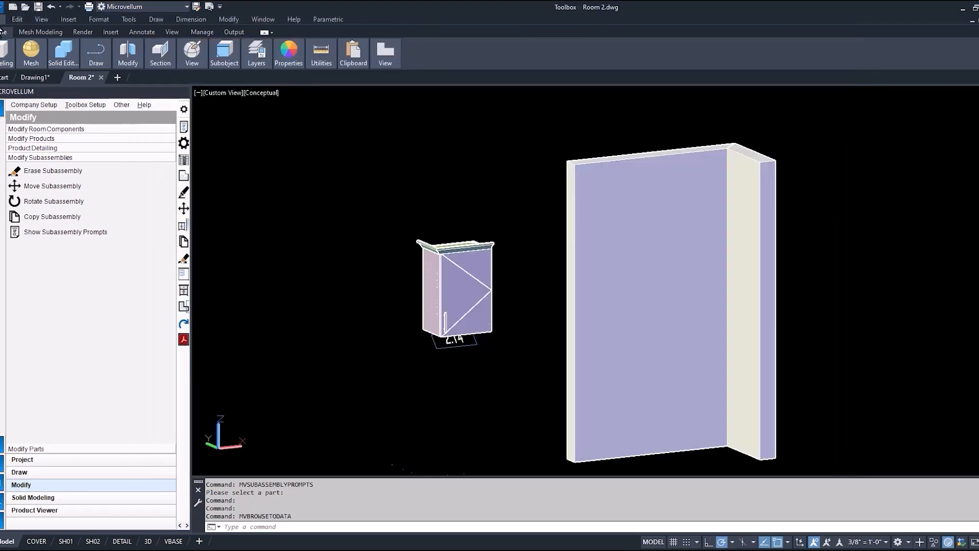
- Open the drawing CM-01_Molding.dwg from the library's Graphics > Moldings folder
left_click(4, 18)
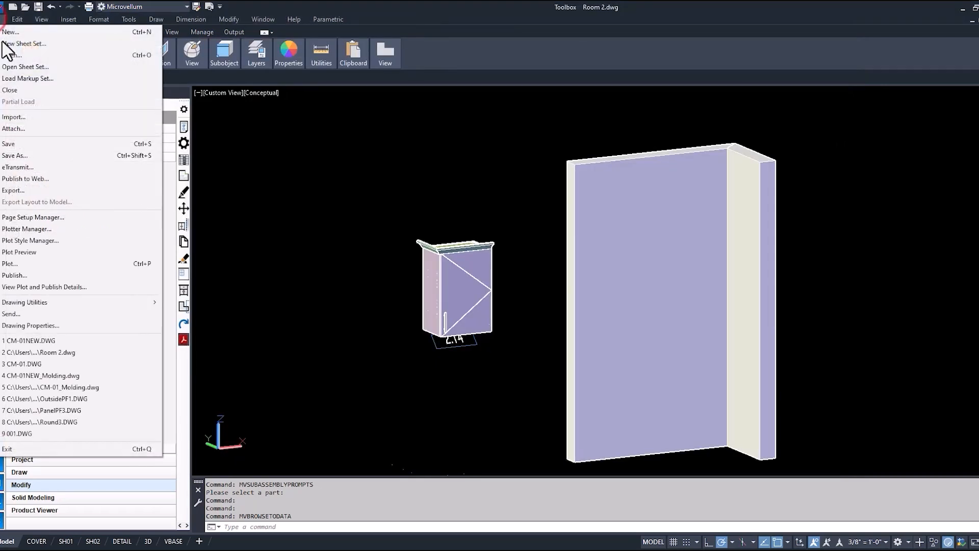
left_click(14, 61)
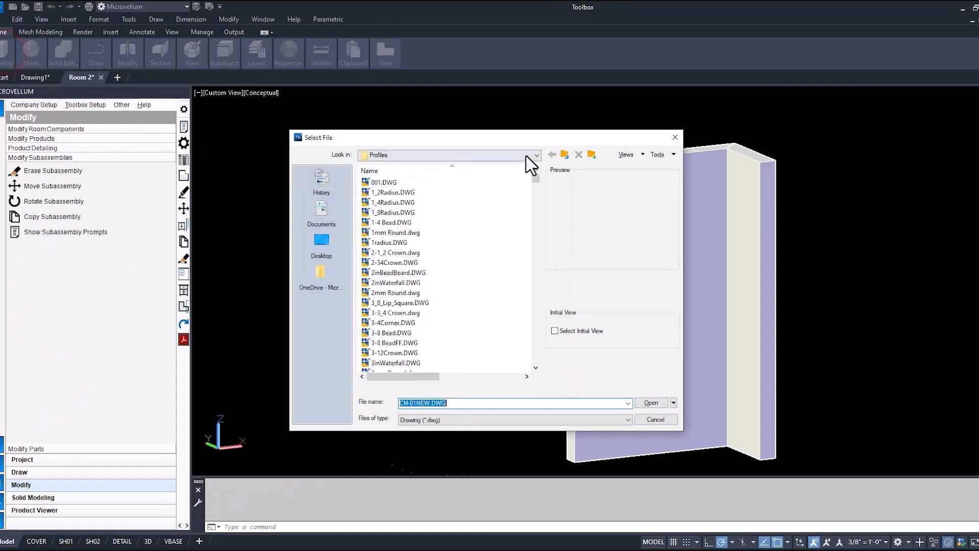
left_click(527, 156)
left_click(502, 246)
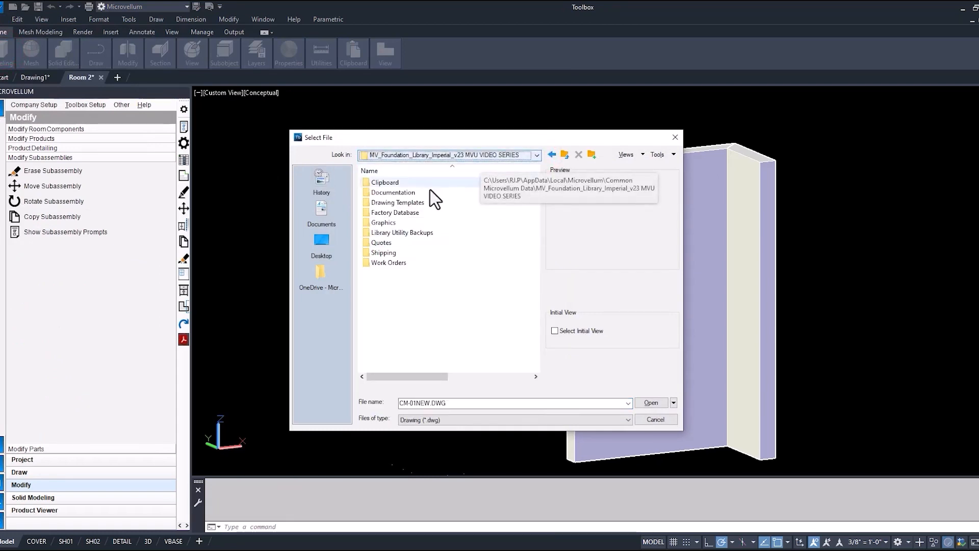
double_click(383, 223)
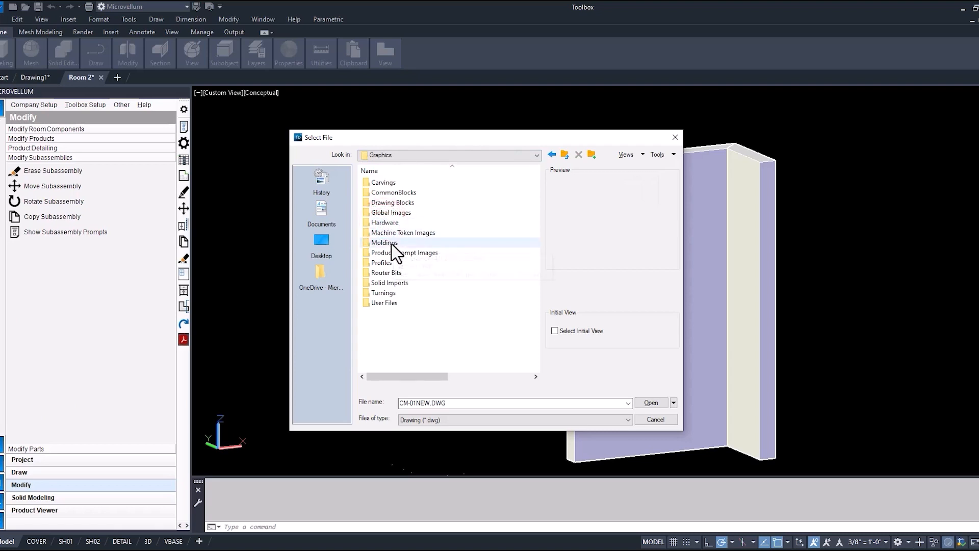
double_click(383, 242)
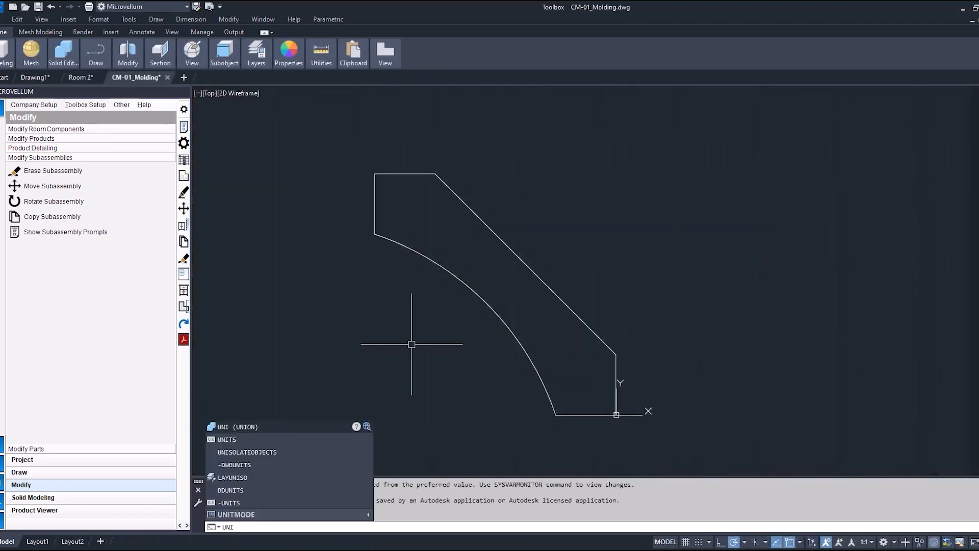
- Check the length type, precision and insertion scale in the molding drawing's units settings
key("Escape")
key("Escape")
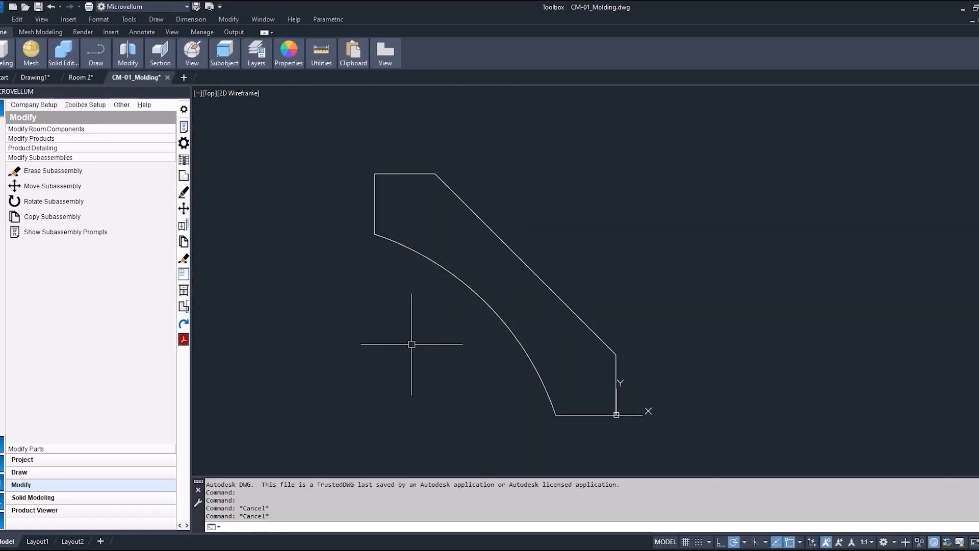
type("UNITS")
key("Return")
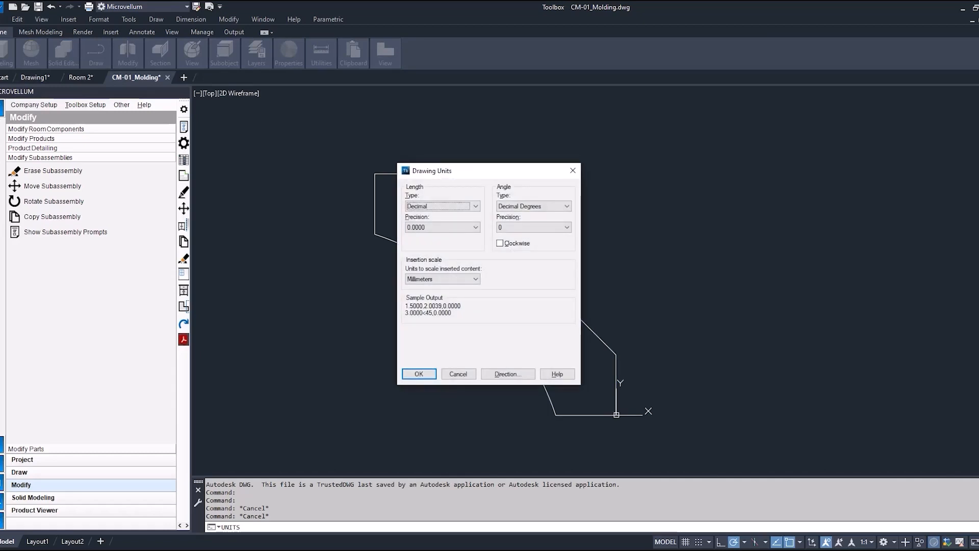
left_click(446, 373)
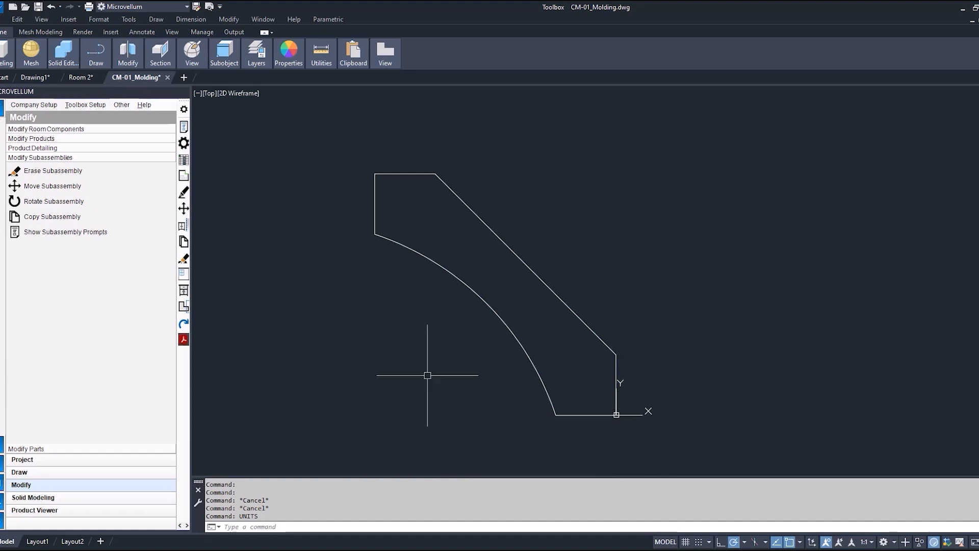
- Draw an L-shaped polyline across the upper part of the profile's curve, running horizontally rightward and then straight down
middle_click_drag(394, 355, 408, 336)
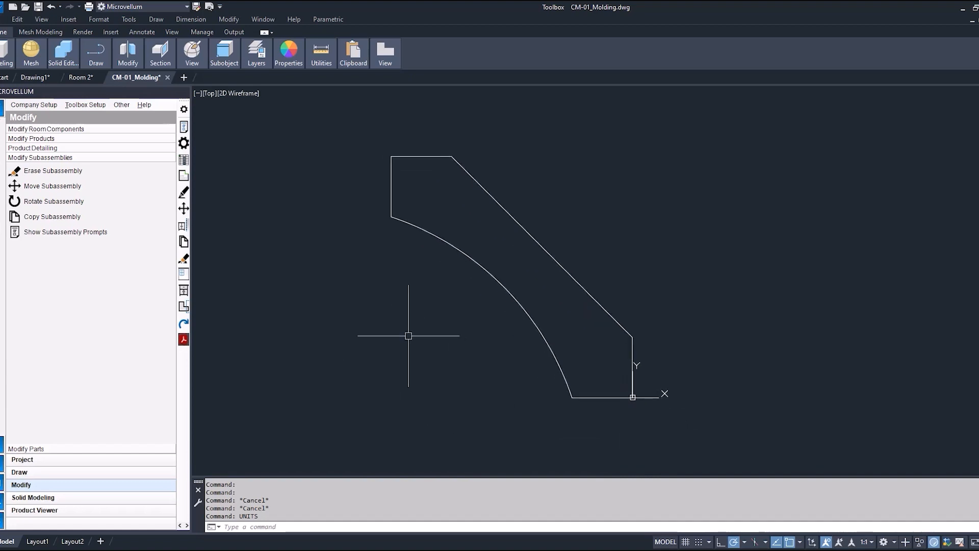
key("Return")
left_click(386, 229)
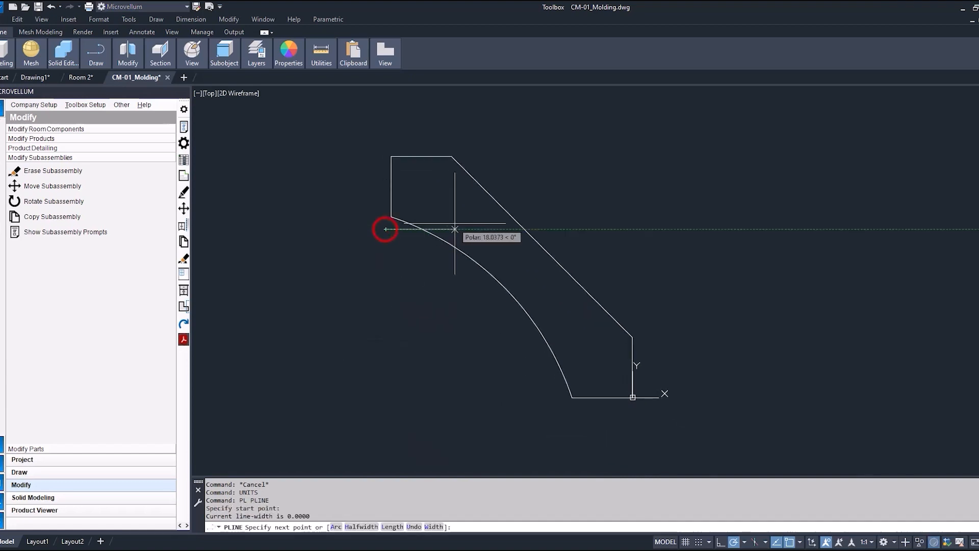
left_click(467, 229)
left_click(467, 280)
key("Return")
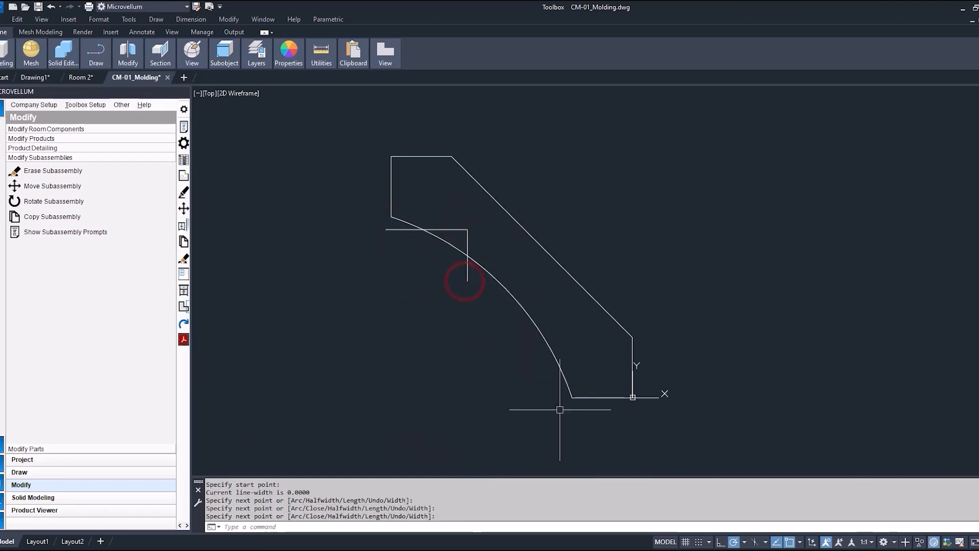
- Draw a second L-shaped polyline across the lower part of the profile's curve, running straight up and then horizontally leftward
left_click(559, 410)
key("Escape")
key("Escape")
key("Return")
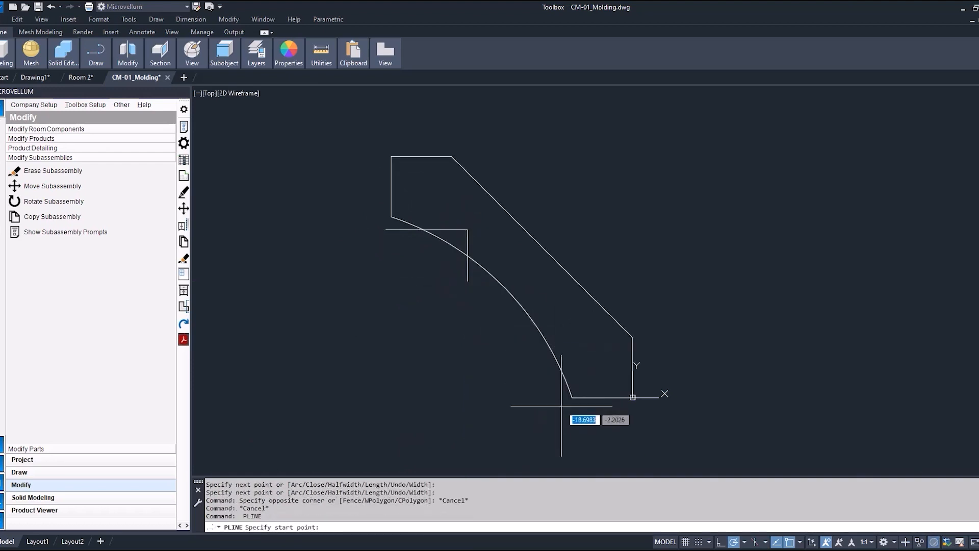
left_click(561, 408)
left_click(561, 332)
left_click(514, 331)
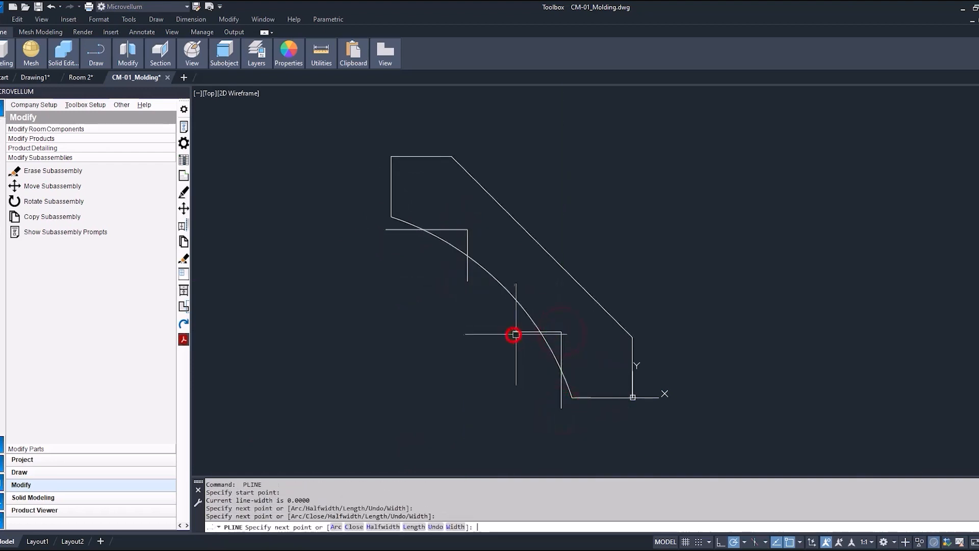
key("Return")
- Trim the overhanging polyline ends and the curve pieces between them to form two steps in the profile's curved edge
type("tr")
key("Return")
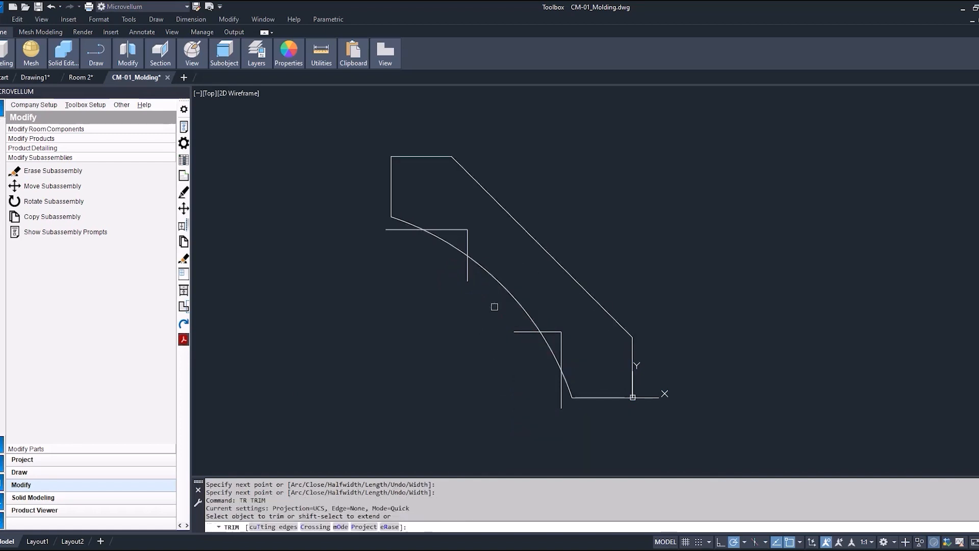
left_click(526, 332)
left_click(560, 398)
left_click_drag(544, 352, 550, 344)
left_click(463, 275)
left_click(448, 240)
left_click(400, 227)
right_click(421, 280)
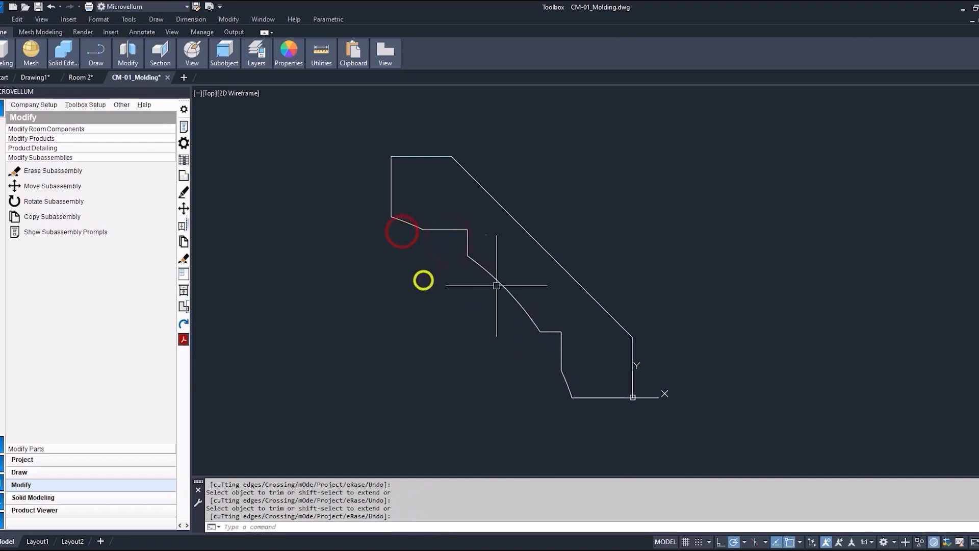
- Stretch the midpoint of the arc between the two steps outward so that it bulges away from the profile
left_click(500, 284)
left_click(508, 290)
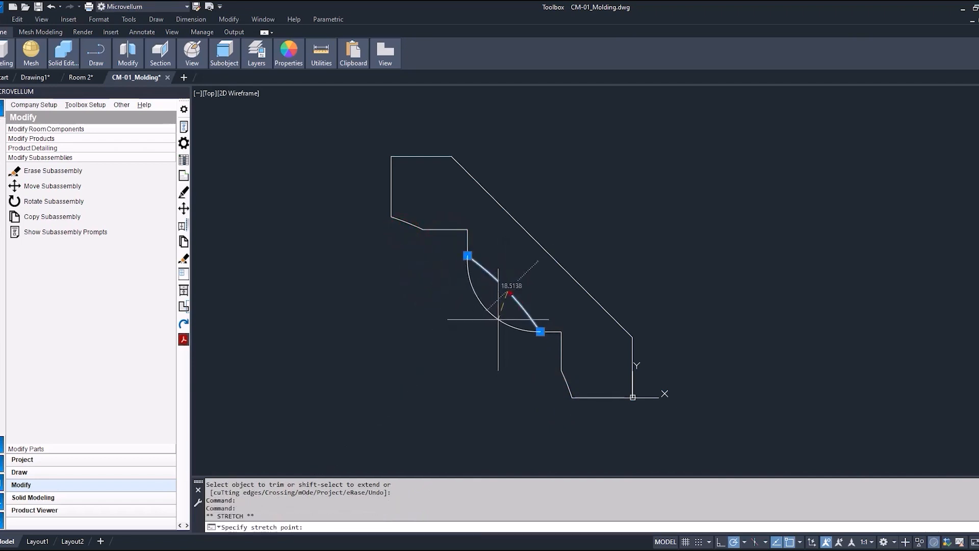
key("Escape")
key("Escape")
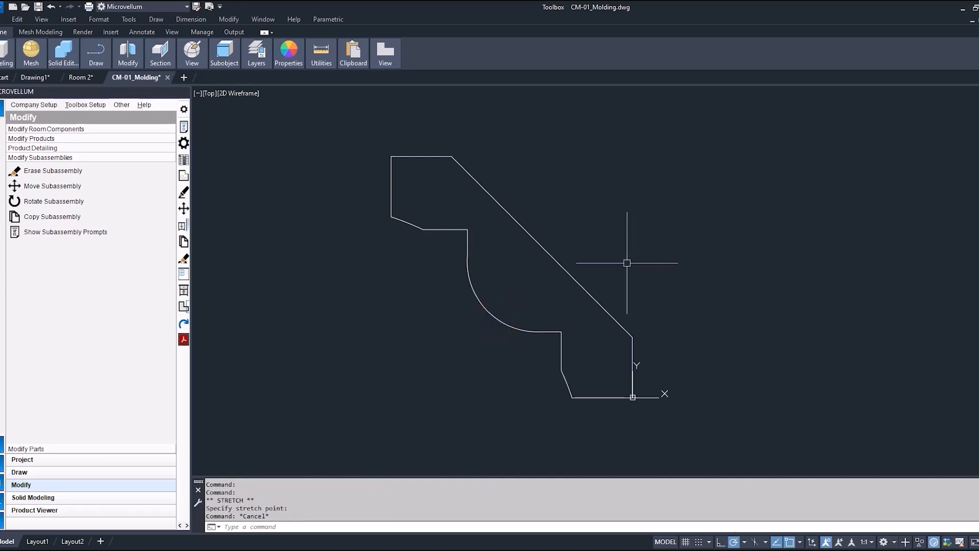
- Join all segments of the molding profile into one polyline with Polyline Edit, keeping the 0.0000 fuzz distance, and check the result
type("pe")
key("Return")
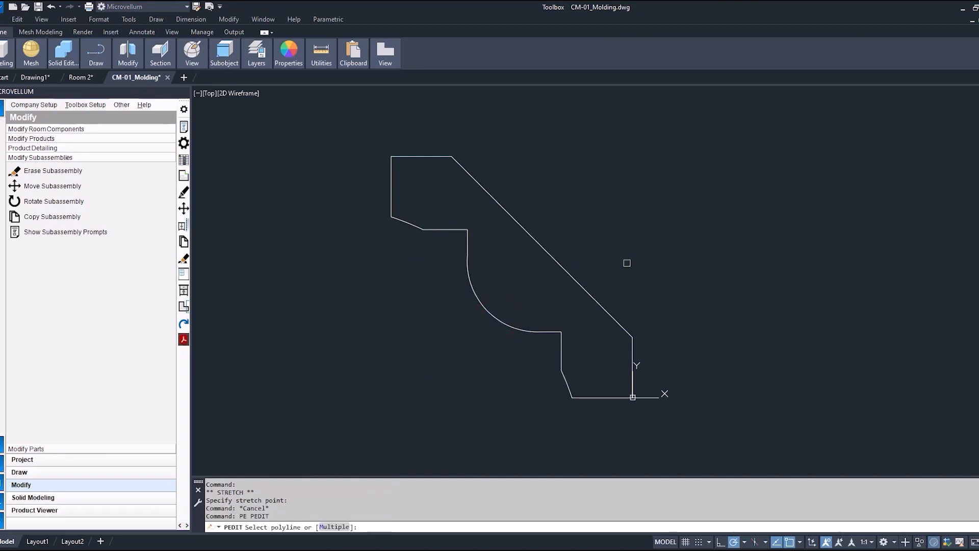
type("M")
key("Return")
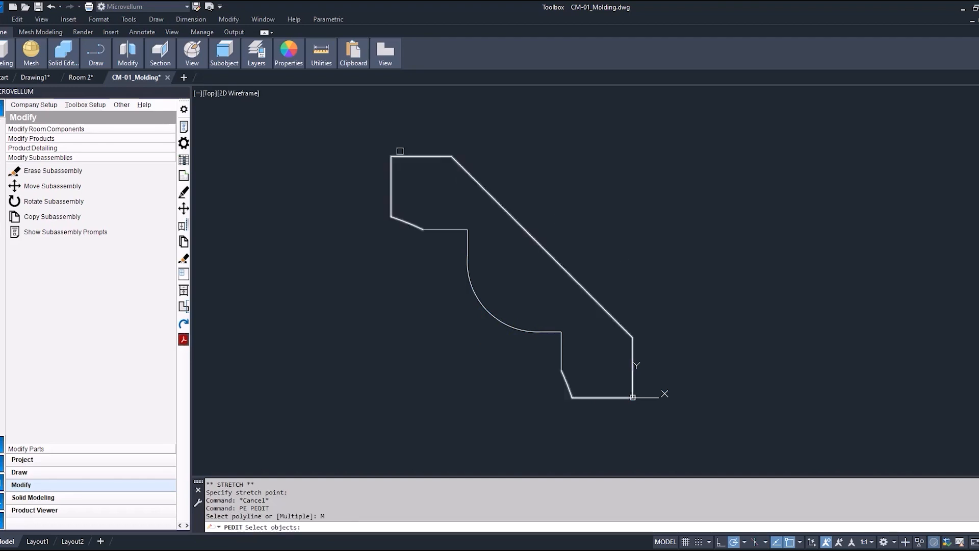
left_click(348, 123)
left_click(770, 458)
right_click(715, 428)
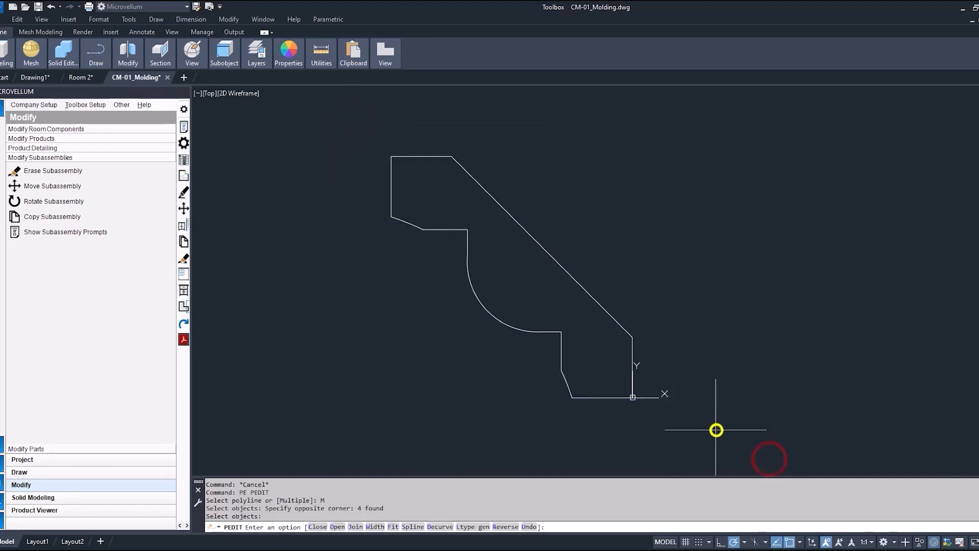
type("J")
key("Return")
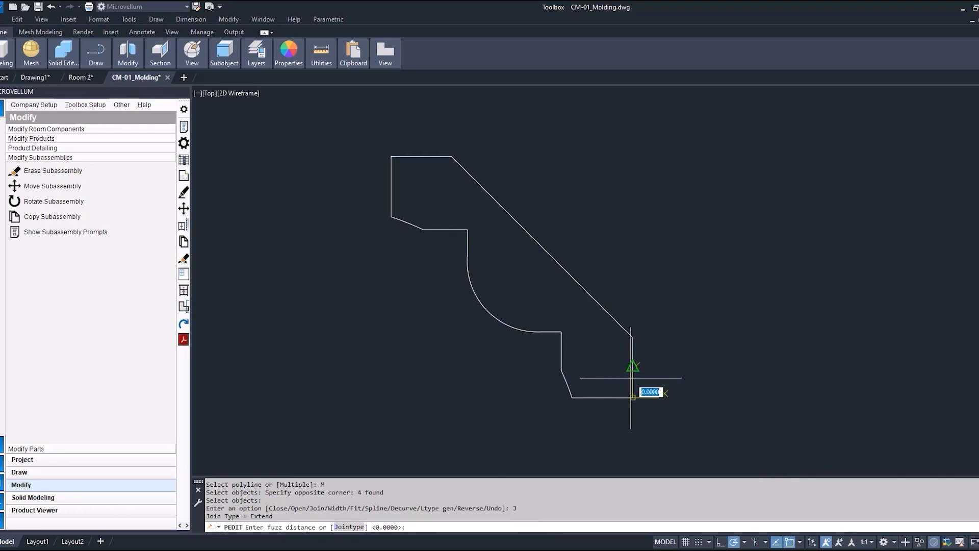
key("Return")
key("Return")
left_click(522, 328)
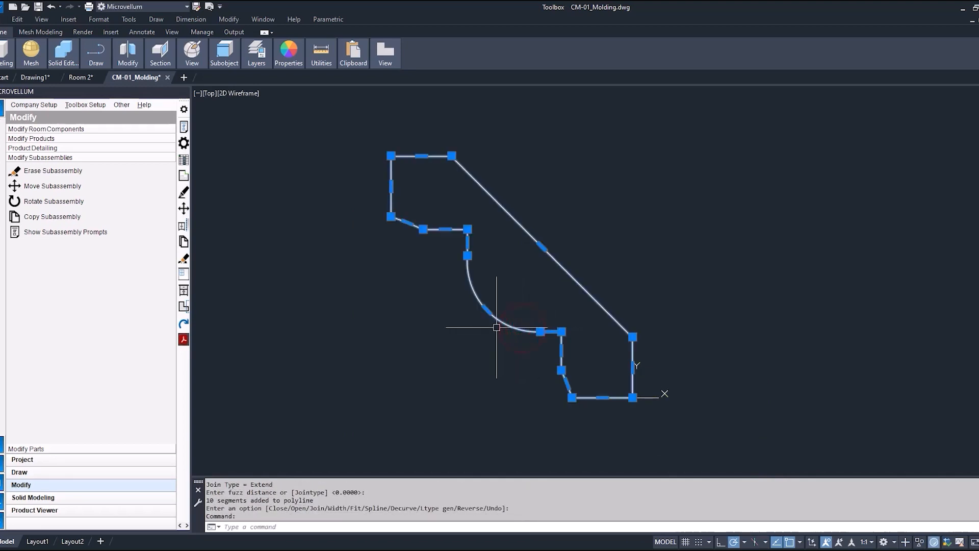
key("Escape")
- Save the modified molding drawing in the Moldings folder under the new name CM-01NEW_Molding.dwg
key("alt+f")
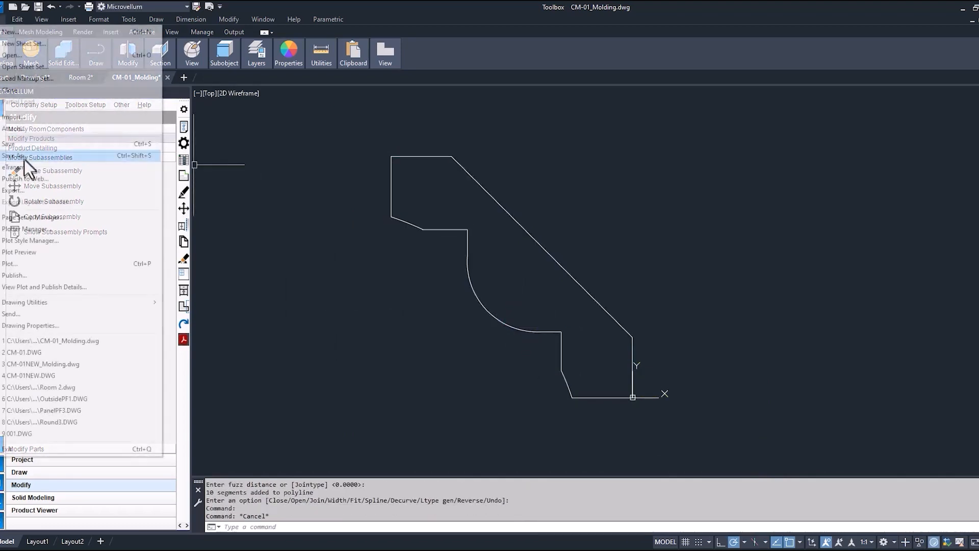
left_click(23, 156)
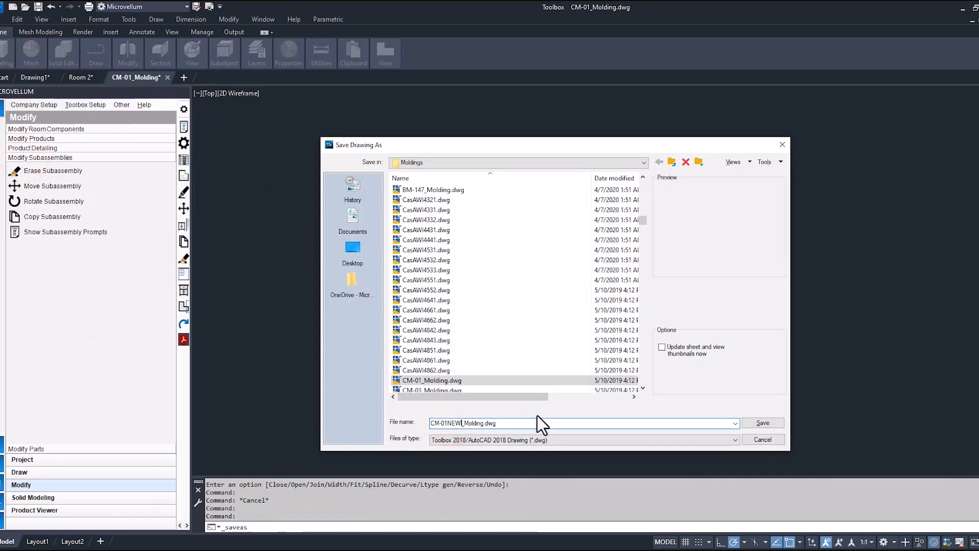
left_click(765, 423)
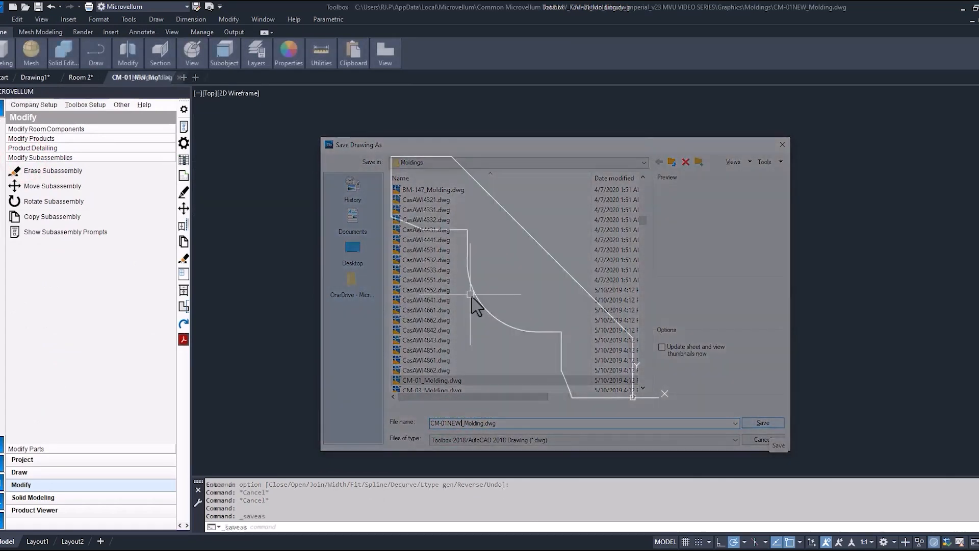
- Copy the whole molding profile to the clipboard with its upper-left corner as the base point
key("ctrl+shift+c")
left_click(390, 156)
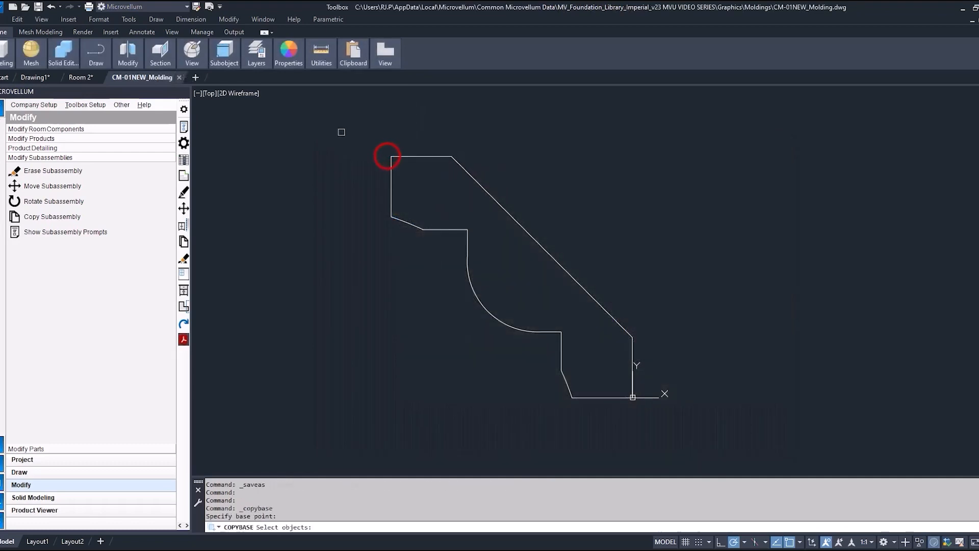
left_click(338, 131)
left_click(713, 441)
right_click(713, 442)
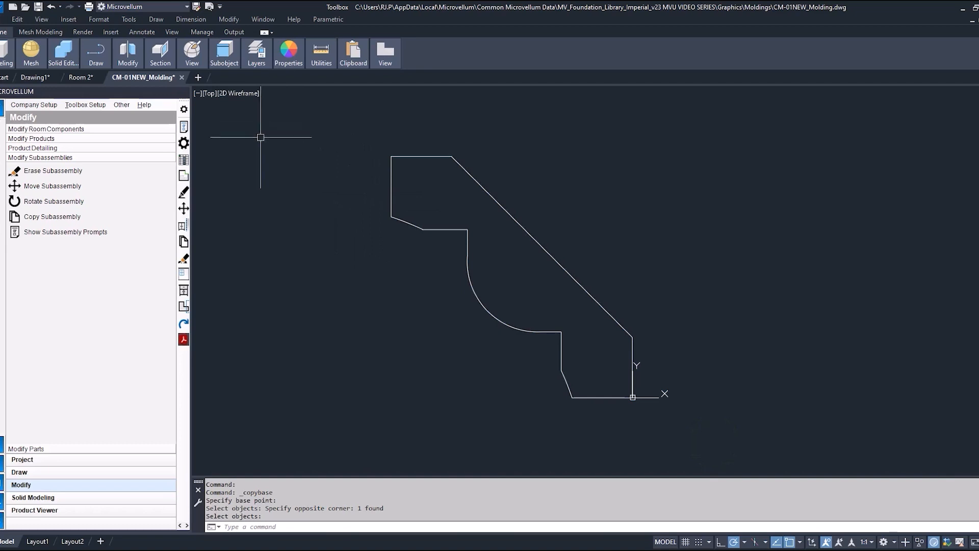
- Open the drawing CM-01.DWG from the Profiles folder inside the library's Graphics folder
left_click(1, 19)
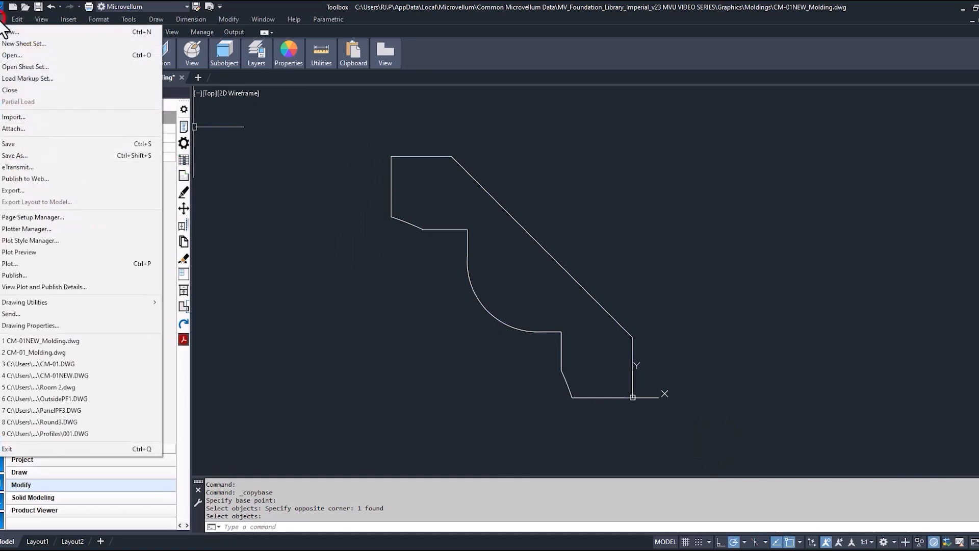
left_click(9, 52)
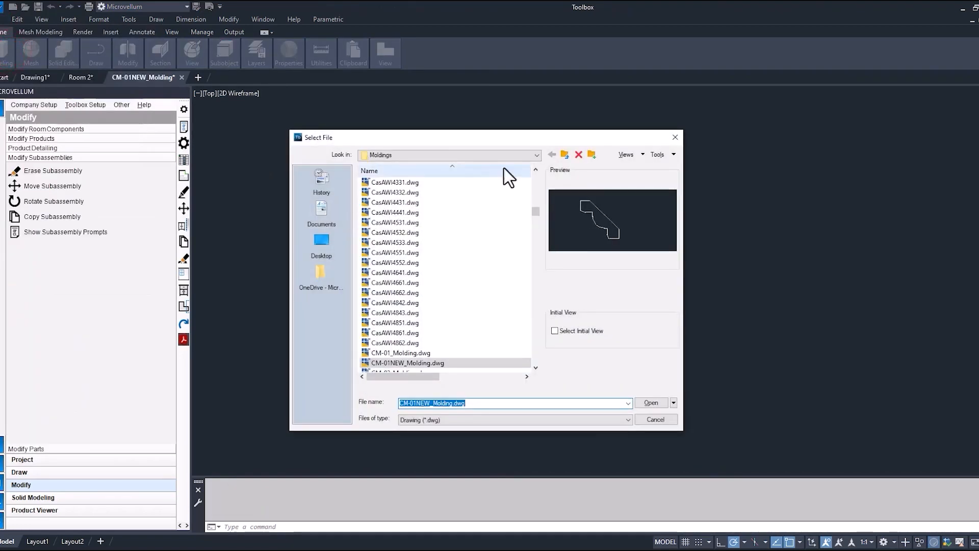
left_click(536, 155)
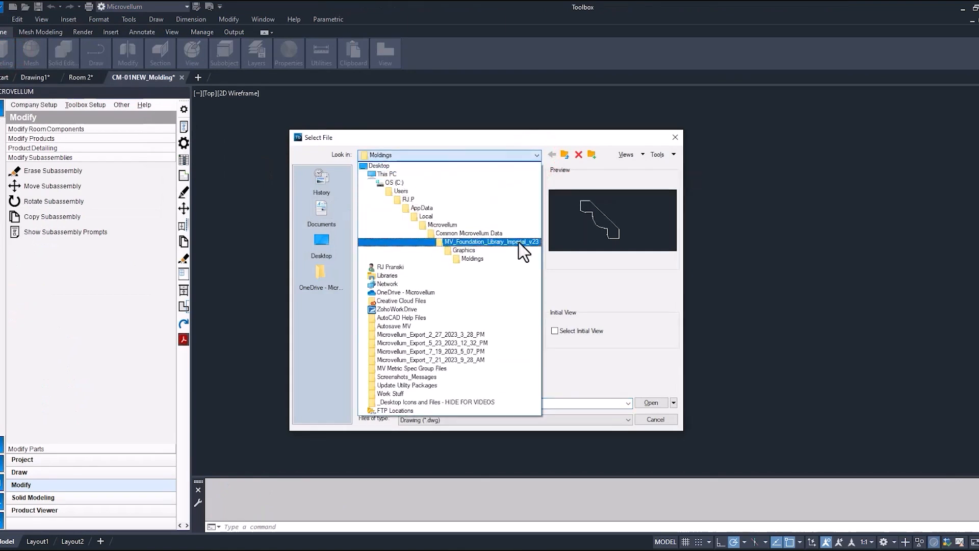
left_click(473, 252)
left_click(387, 262)
double_click(388, 262)
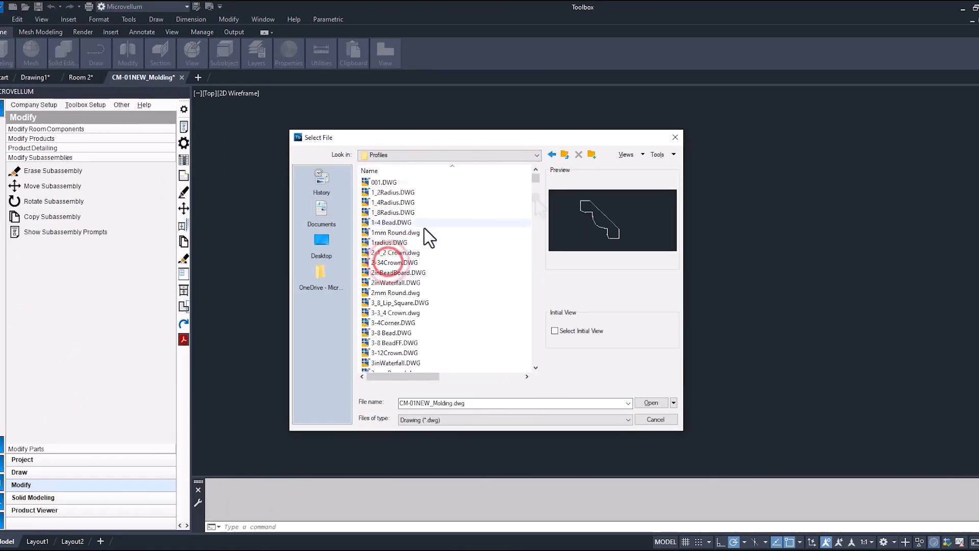
left_click_drag(536, 179, 536, 218)
scroll(470, 204, "down", 15)
double_click(400, 184)
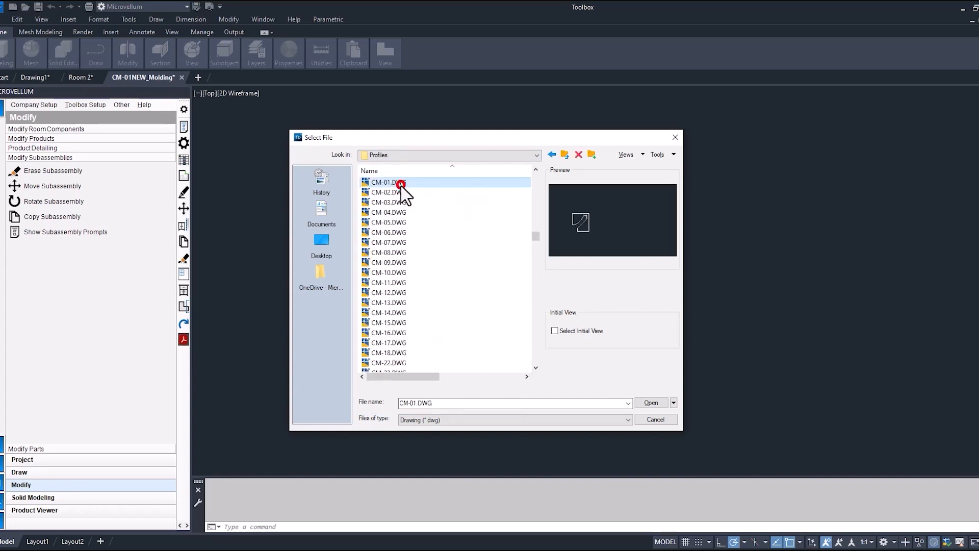
scroll(336, 306, "up", 4)
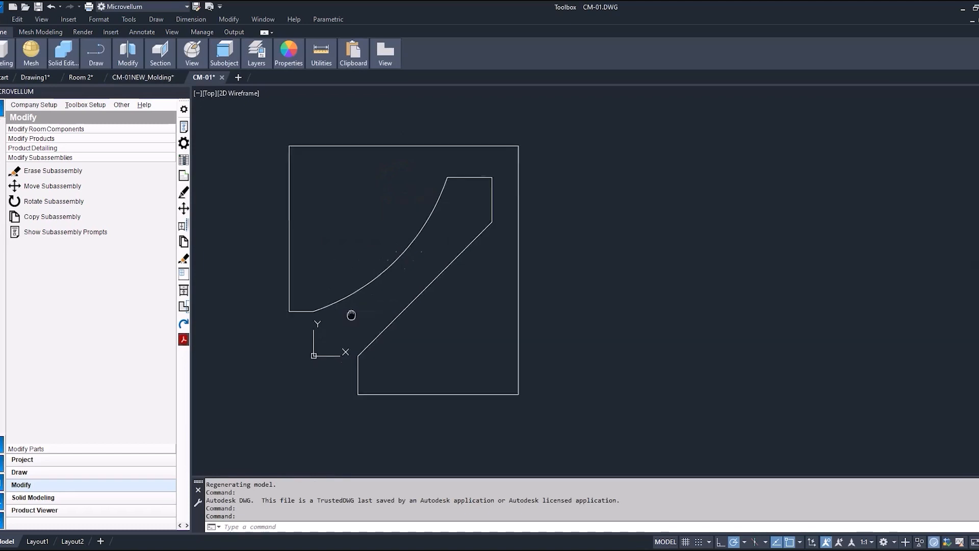
middle_click_drag(350, 312, 433, 317)
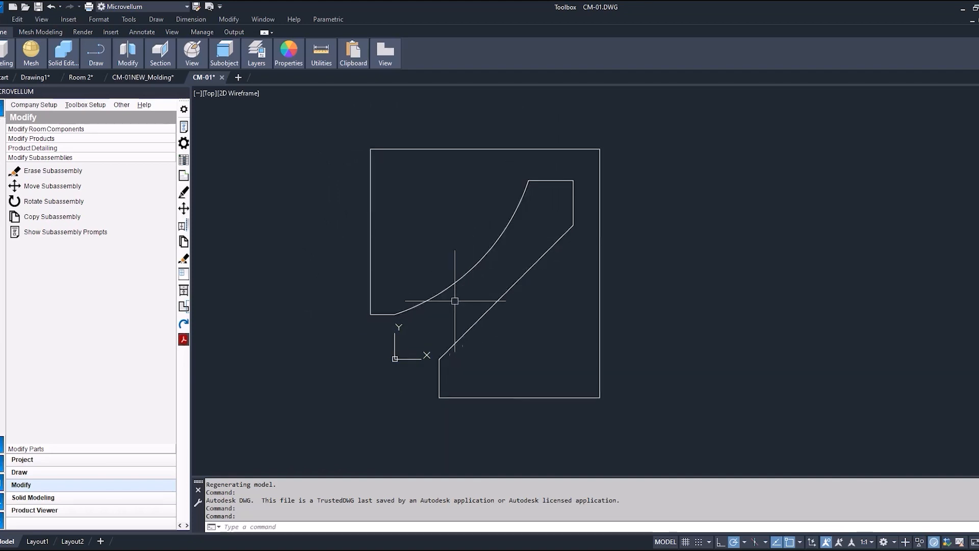
- Paste the copied molding profile into the CM-01 drawing, inserting it up and to the left of the existing profile
scroll(449, 305, "down", 2)
key("ctrl+v")
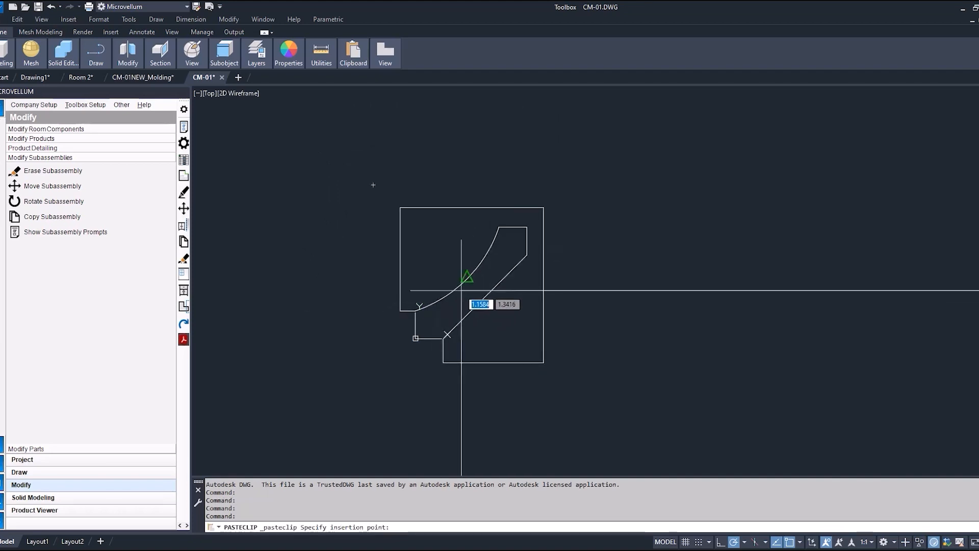
scroll(372, 232, "down", 5)
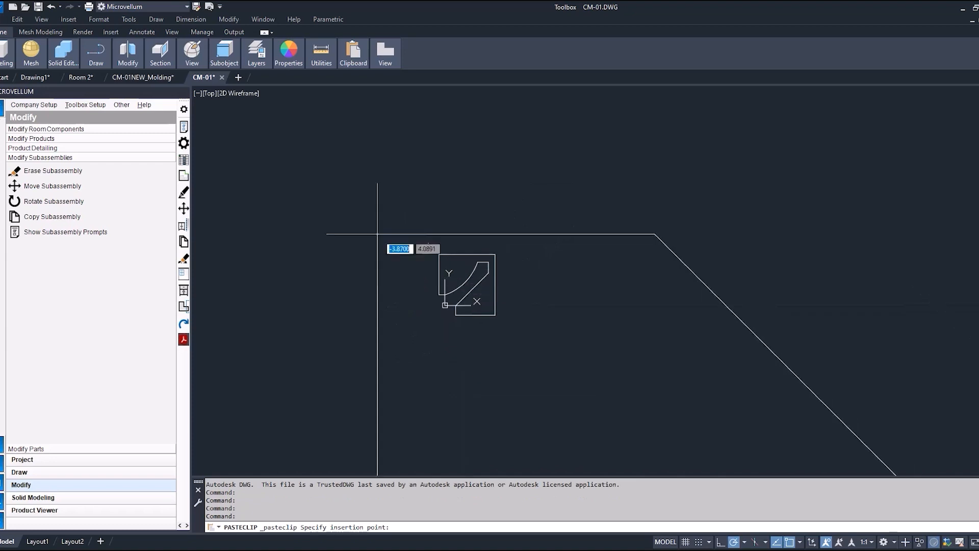
left_click(310, 127)
middle_click_drag(472, 278, 450, 256)
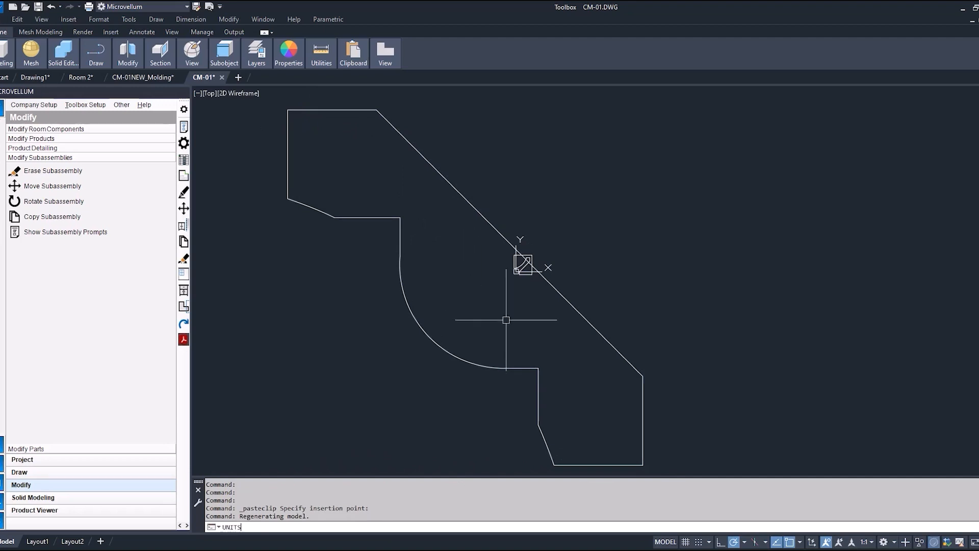
- Check the length type and insertion scale in the drawing's units settings, leaving them as they are
key("Return")
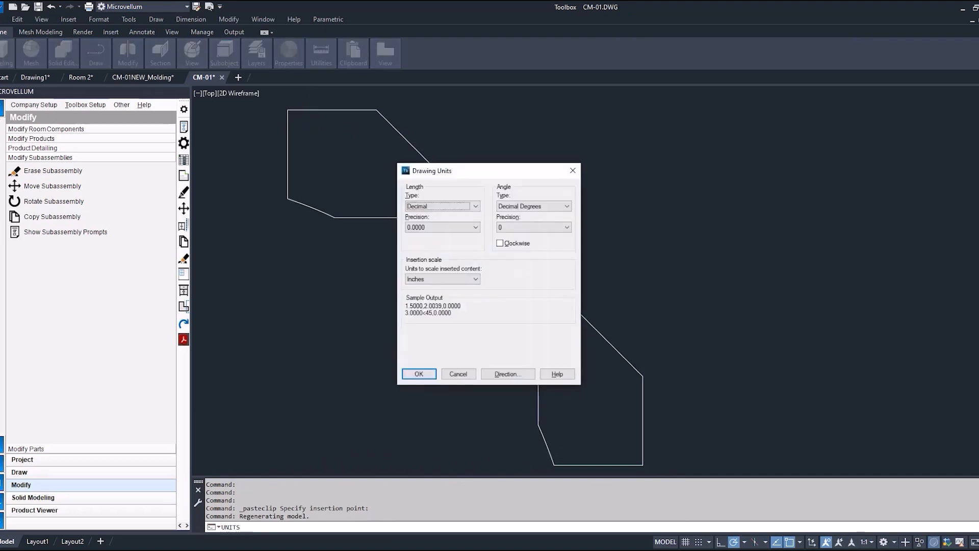
left_click(460, 375)
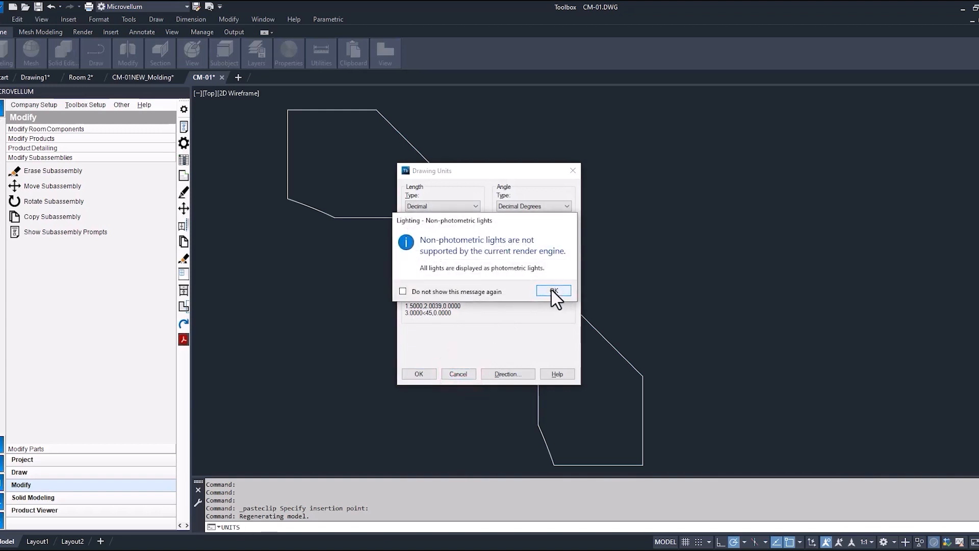
left_click(551, 289)
- Scale the pasted profile by reference from its upper-left corner, matching its long diagonal edge to the existing profile's diagonal edge
scroll(463, 297, "down", 4)
type("sc")
key("Return")
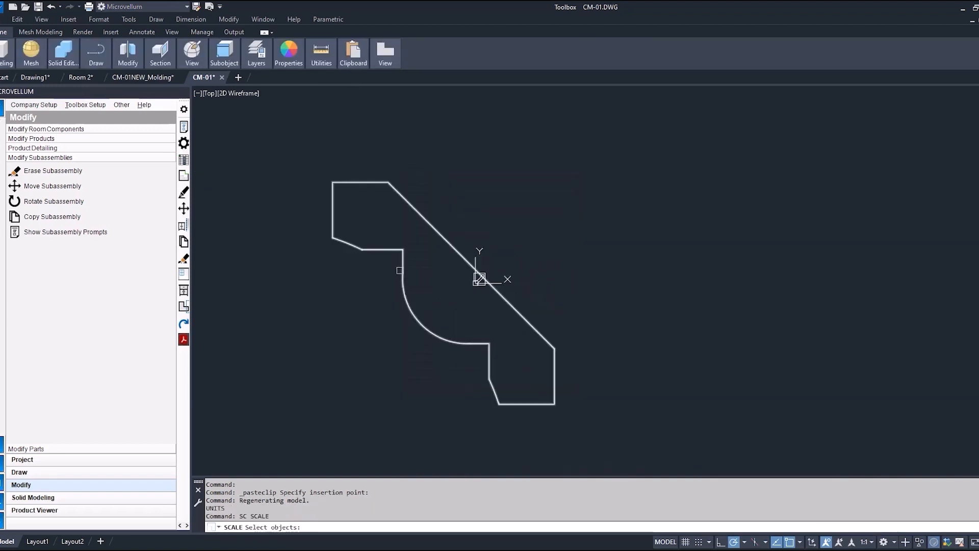
left_click(390, 255)
left_click(362, 240)
right_click(357, 232)
left_click(332, 182)
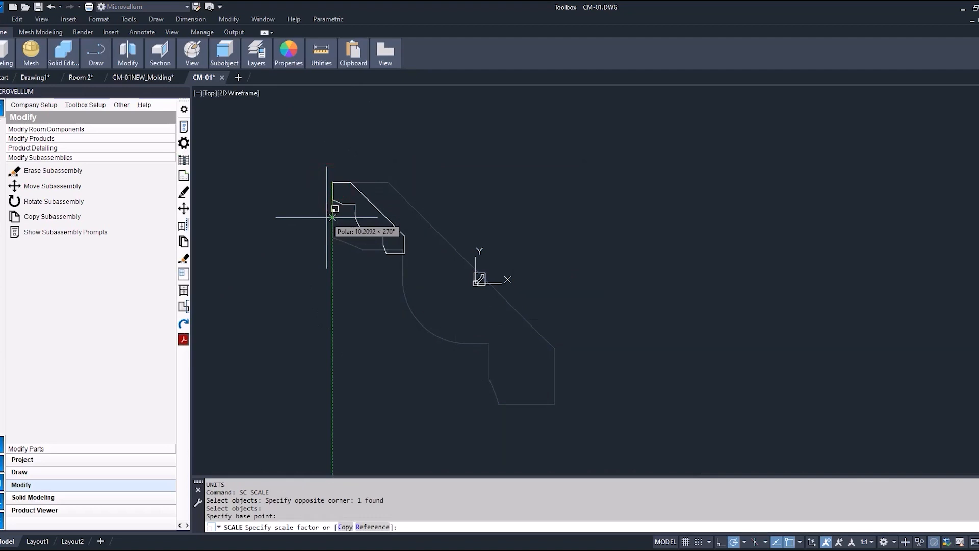
type("r")
key("Return")
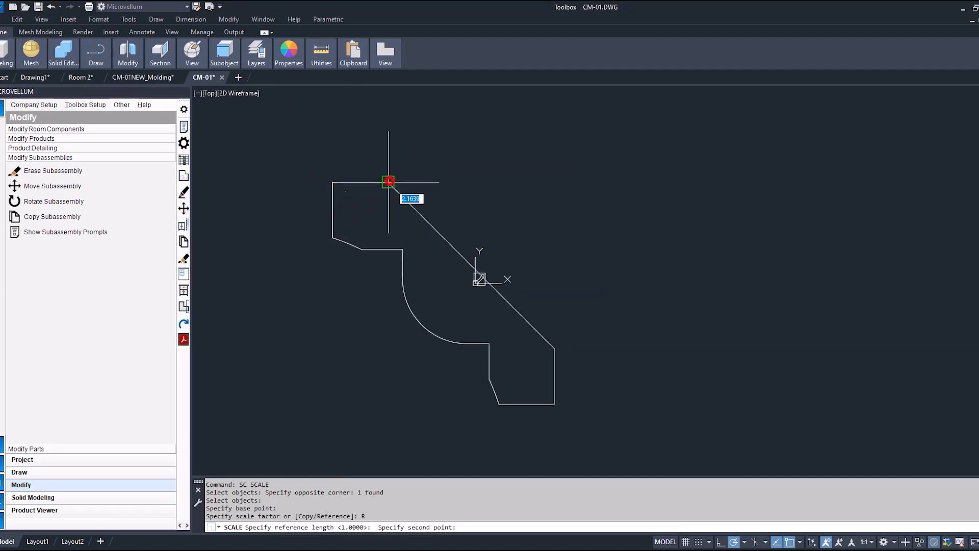
left_click(555, 349)
type("p")
key("Return")
scroll(459, 276, "up", 5)
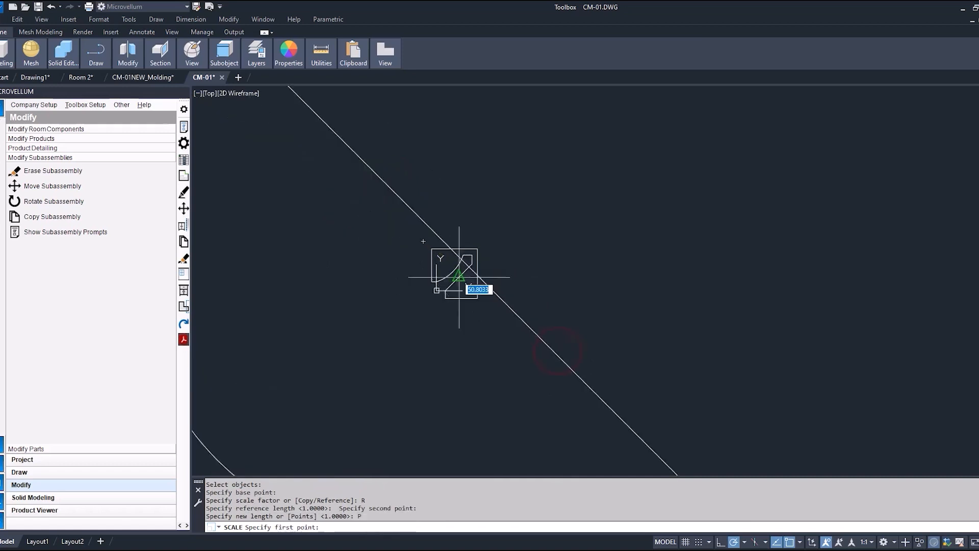
scroll(459, 277, "up", 5)
left_click(430, 365)
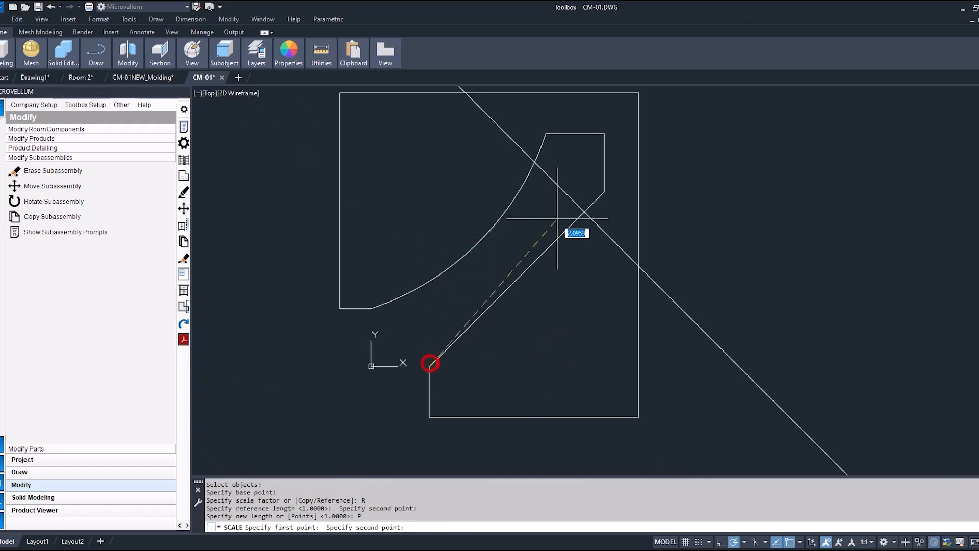
left_click(604, 192)
- Move the scaled molding profile to the empty area just left of the existing CM-01 profile
scroll(528, 254, "down", 10)
type("m")
key("Return")
left_click(354, 131)
left_click(406, 214)
left_click(482, 295)
- Rotate the scaled profile 90 degrees clockwise about a point at its lower-right corner
type("r")
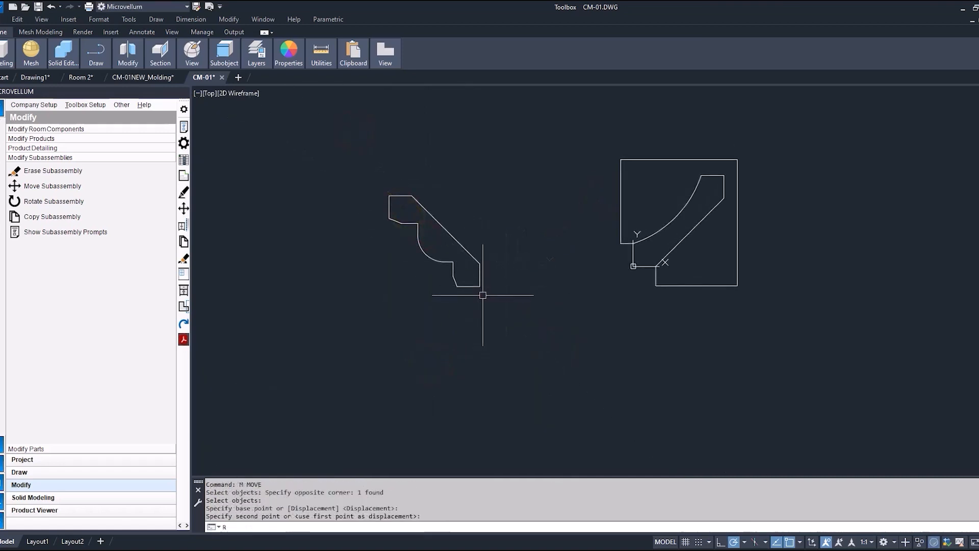
type("o")
key("Return")
left_click(363, 162)
left_click(538, 334)
right_click(516, 315)
left_click(481, 292)
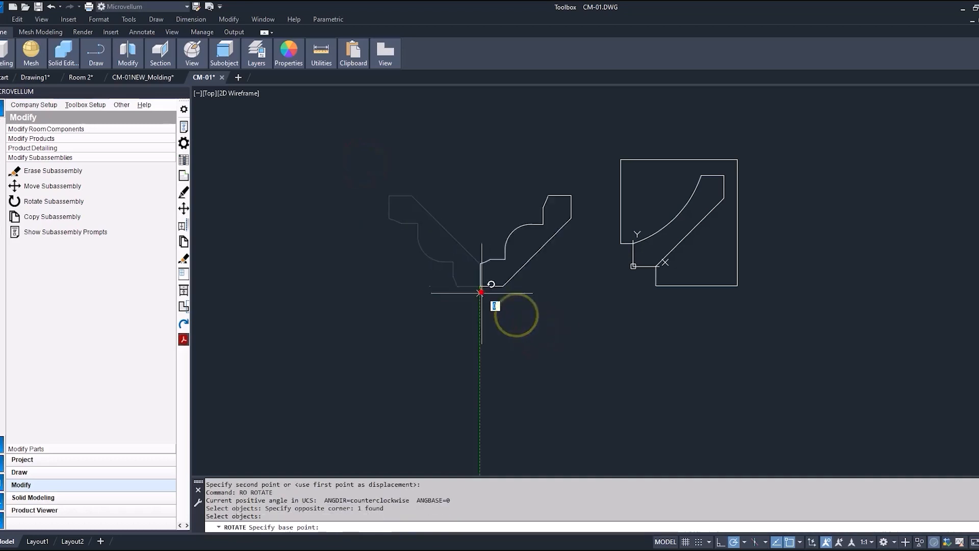
left_click(481, 292)
left_click(479, 347)
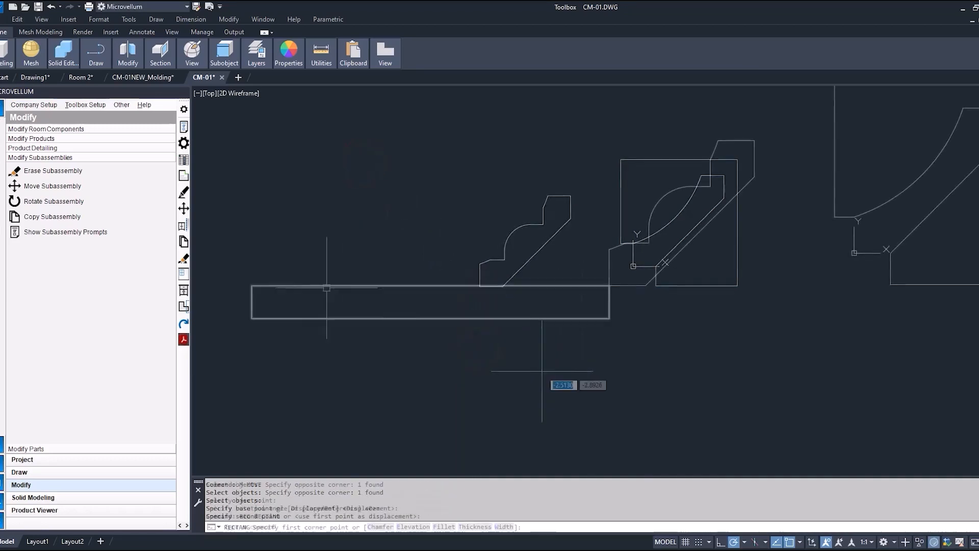
- Erase the long helper rectangle drawn against the lower end of the rotated profile
scroll(530, 357, "up", 2)
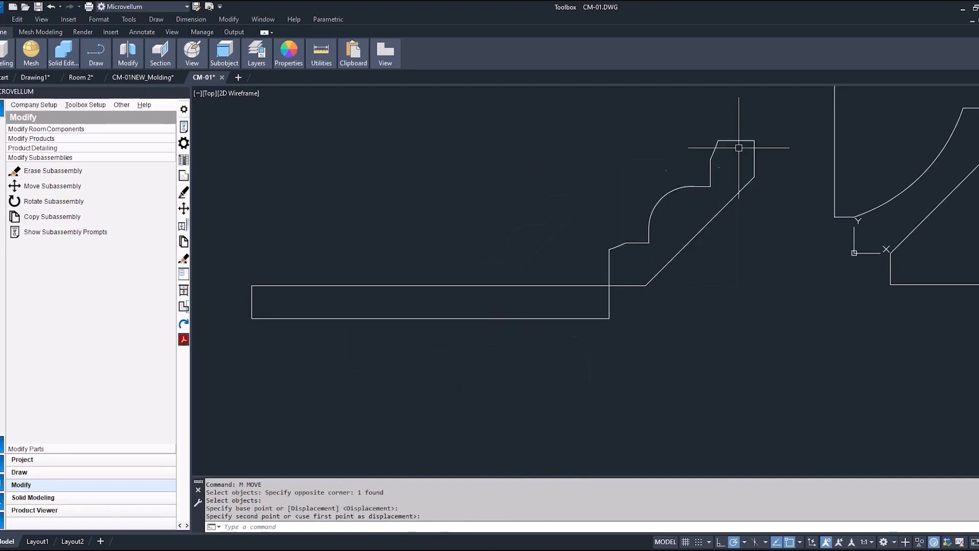
scroll(552, 284, "down", 4)
type("E")
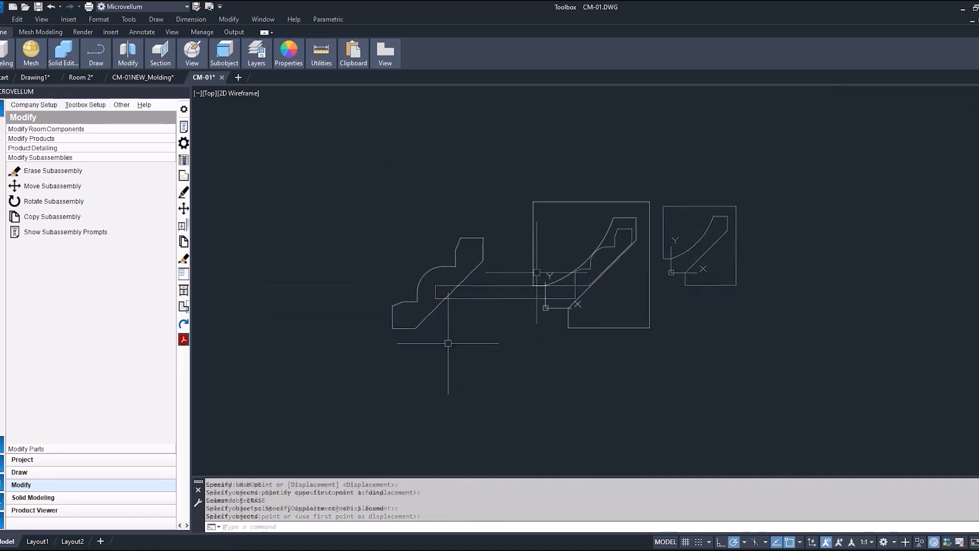
scroll(447, 334, "up", 2)
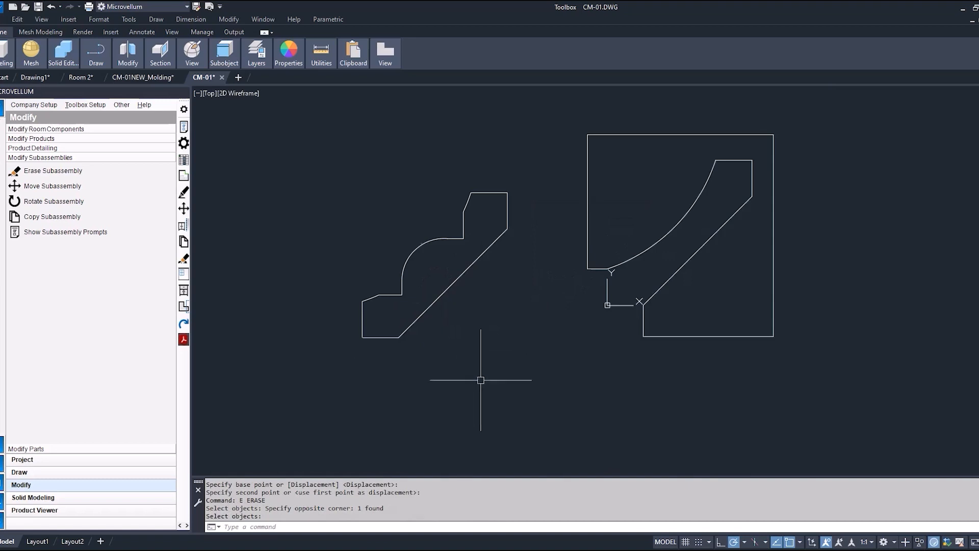
- Move the rotated profile onto the existing one so that their upper-right corners coincide
middle_click_drag(481, 378, 415, 378)
type("M")
key("Return")
left_click(400, 295)
left_click(372, 273)
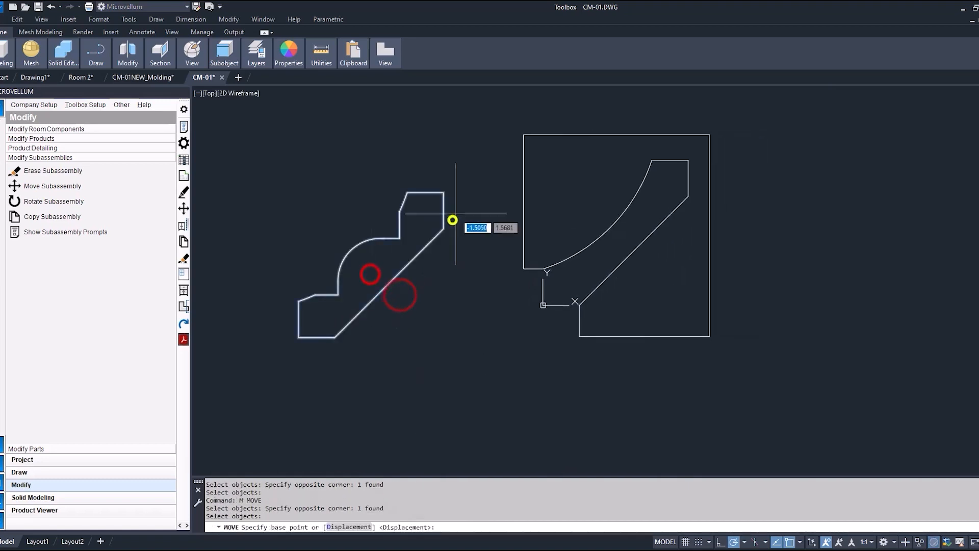
key("Return")
left_click(443, 193)
left_click(688, 160)
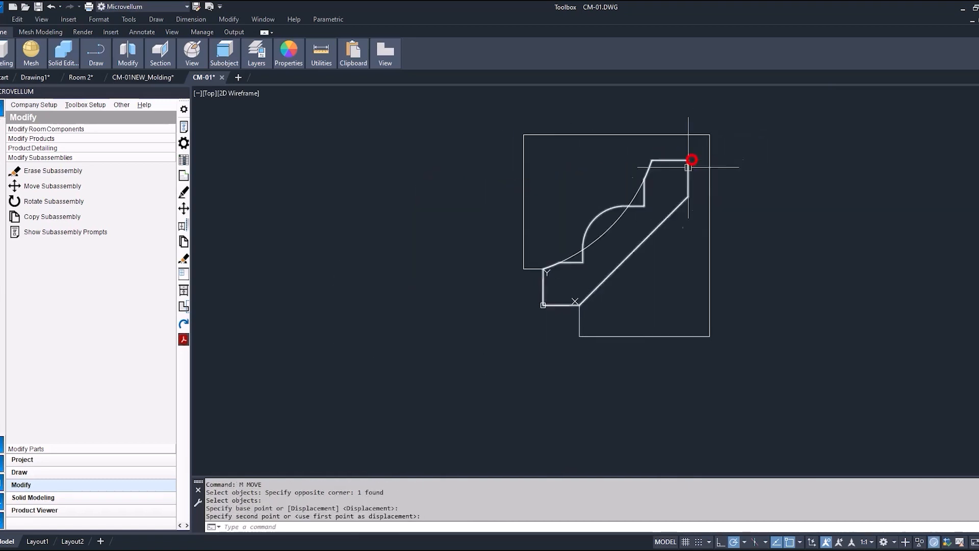
- Erase the original CM-01 outline, keeping only the new molding profile
type("E")
key("Return")
left_click(615, 229)
key("Return")
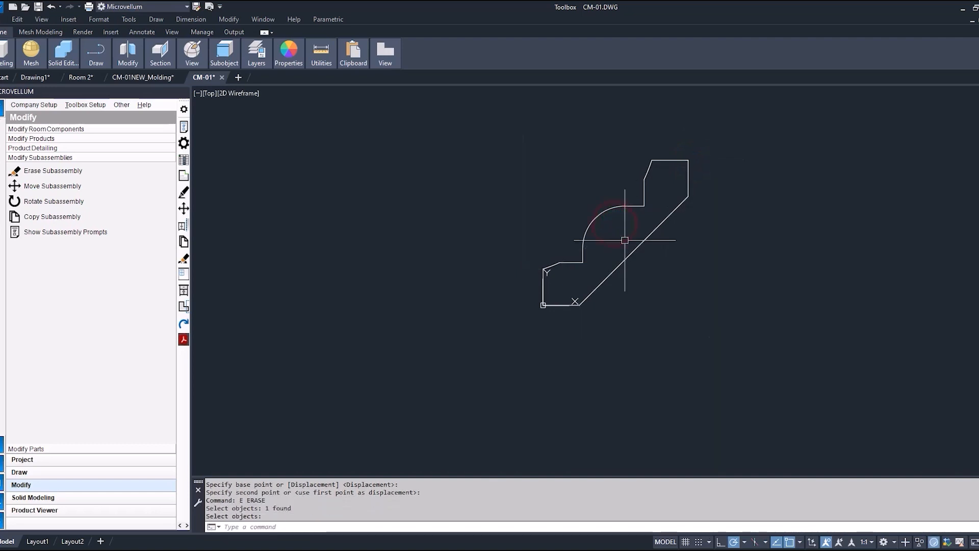
- Draw an open polyline around the profile, running up its left side, across the top, down the right and back beneath it
middle_click_drag(625, 240, 501, 267)
type("P")
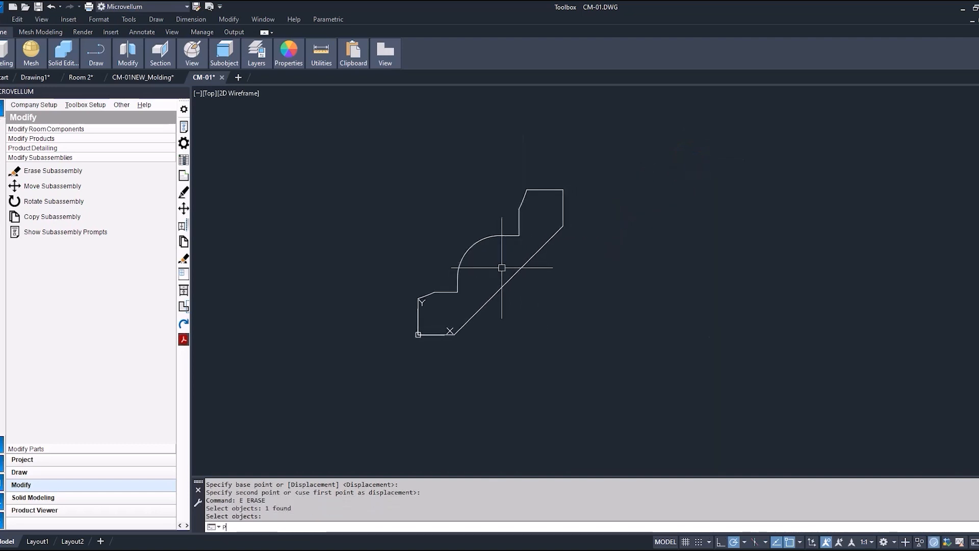
type("L")
key("Return")
left_click(395, 317)
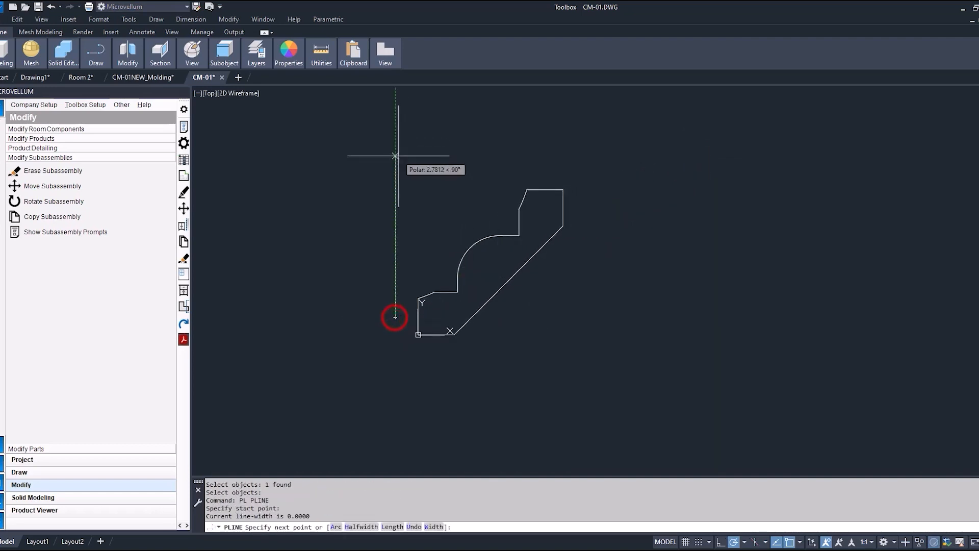
left_click(396, 161)
left_click(588, 163)
left_click(592, 355)
left_click(427, 359)
key("Return")
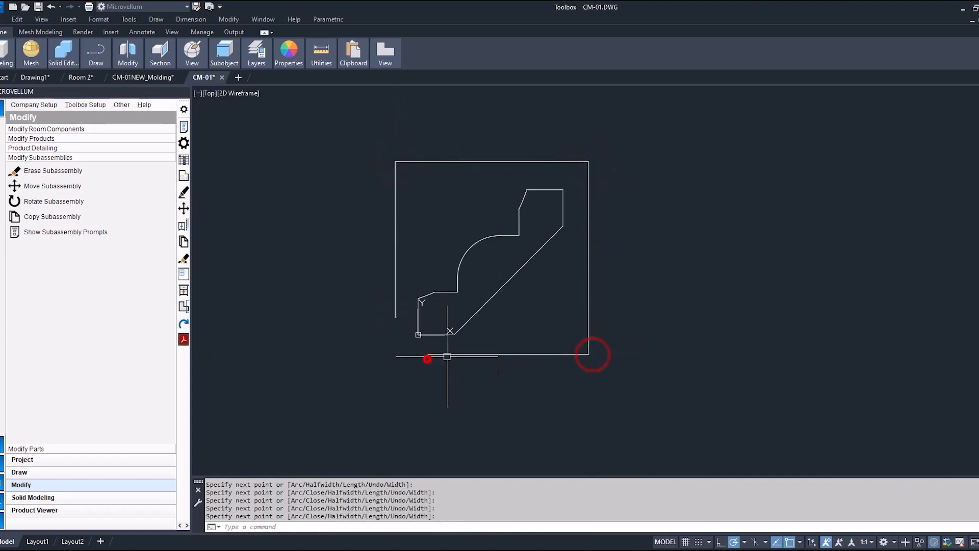
- Trim away the molding profile's short bottom edge and its lower-left vertical edge
scroll(447, 356, "up", 2)
type("TR")
key("Return")
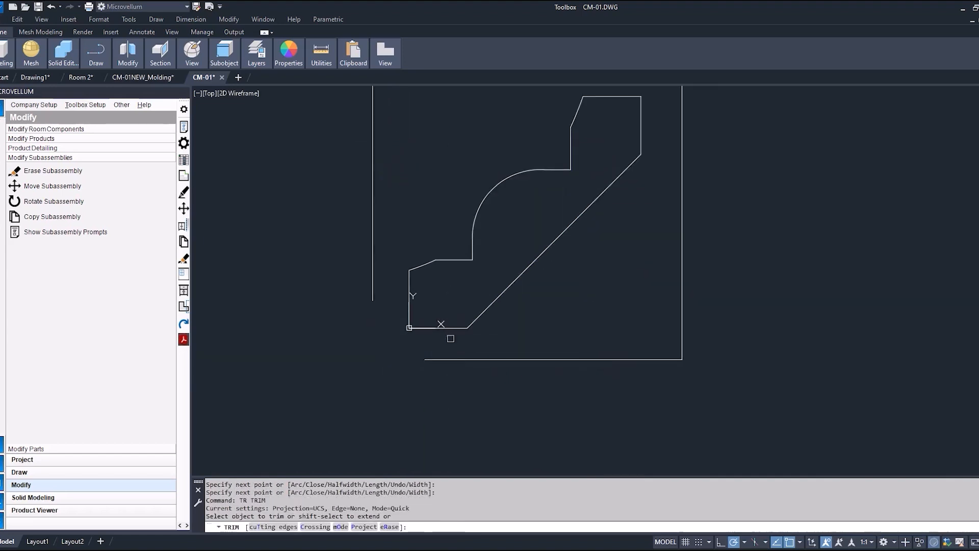
left_click(454, 328)
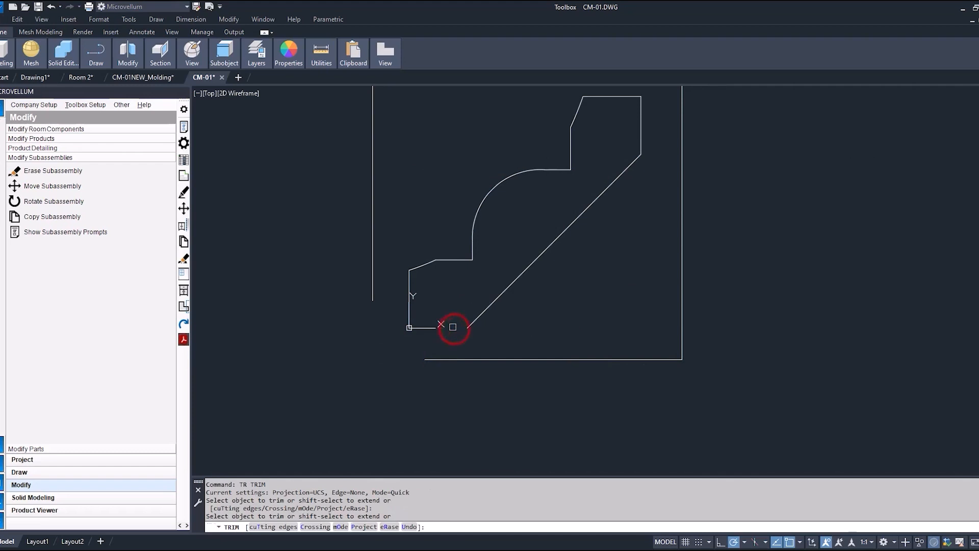
left_click(410, 290)
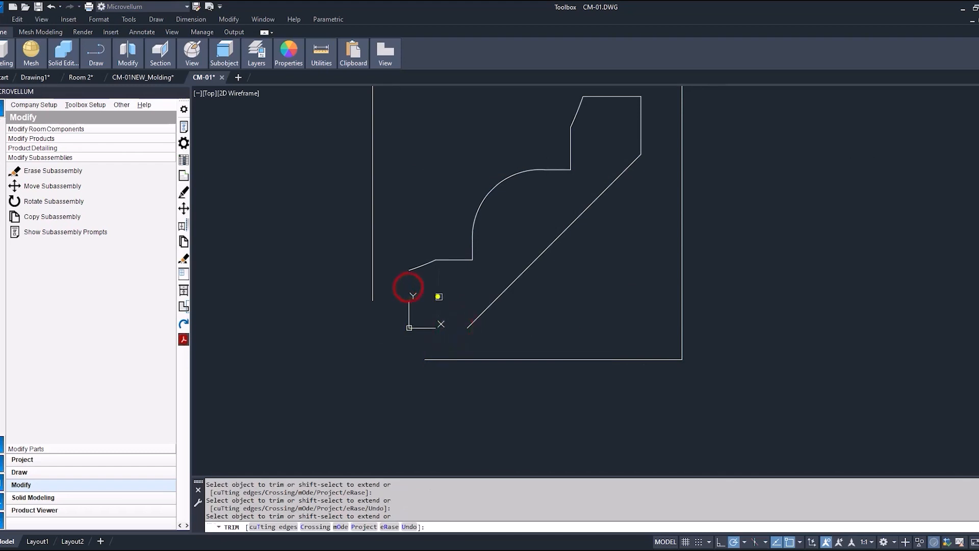
right_click(408, 288)
- Draw two polylines joining the profile's open ends to the surrounding outline, one horizontally to its left side and one vertically to its bottom
type("PL")
key("Return")
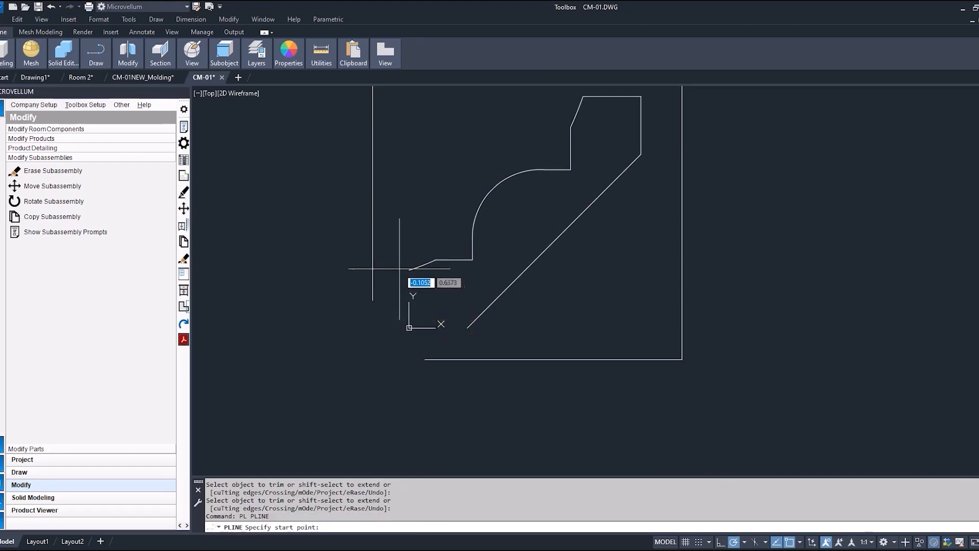
left_click(410, 269)
left_click(373, 270)
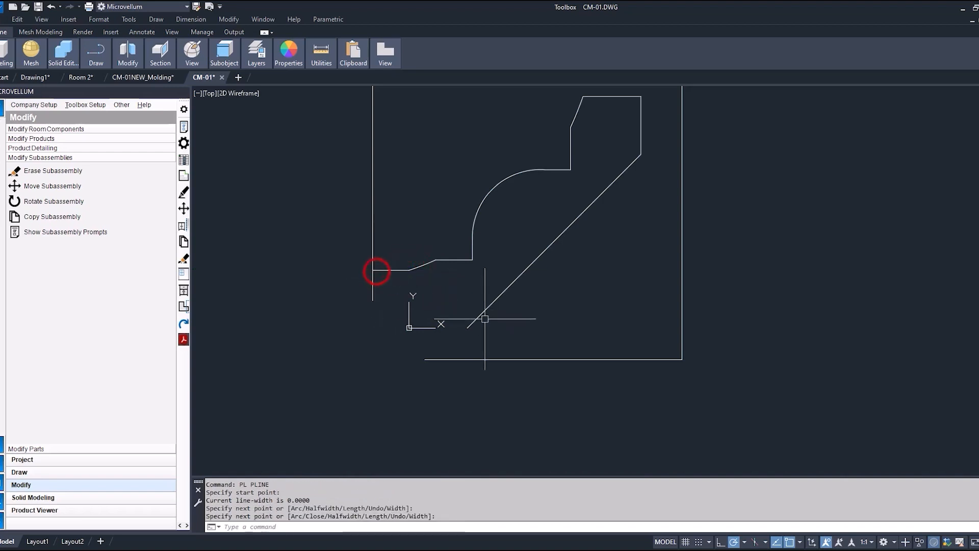
key("Return")
key("Return")
left_click(468, 327)
left_click(467, 359)
key("Return")
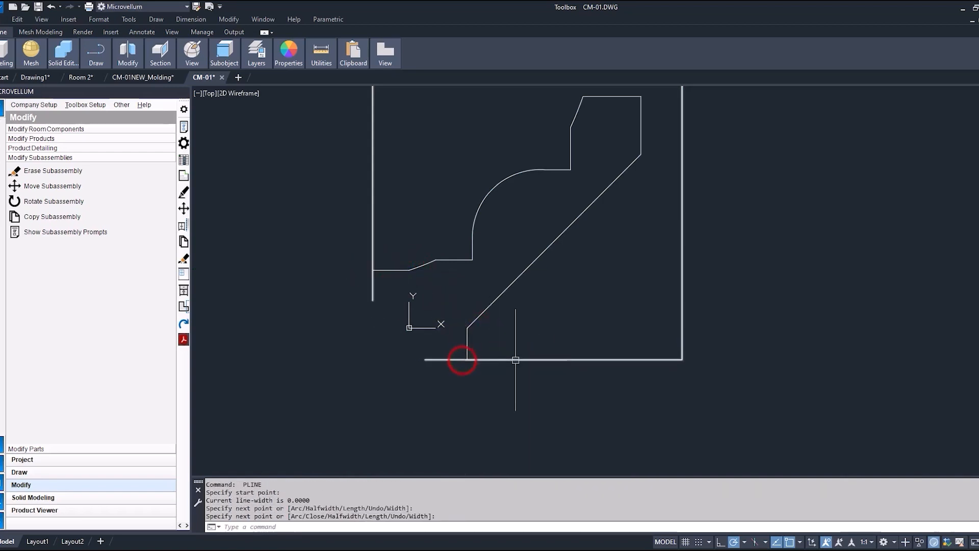
- Trim the overhanging ends of the surrounding outline beyond the two connecting lines
type("TR")
key("Return")
left_click(453, 360)
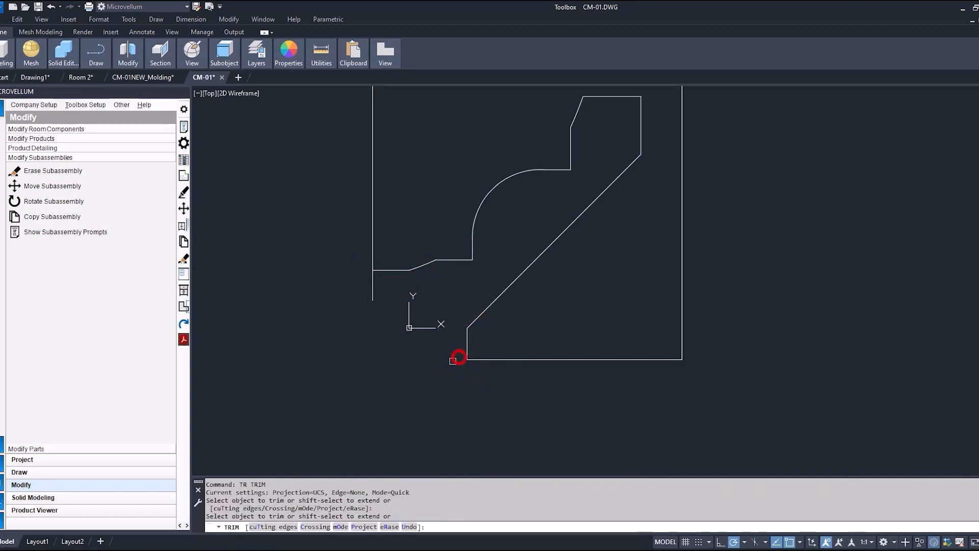
left_click(374, 283)
right_click(458, 301)
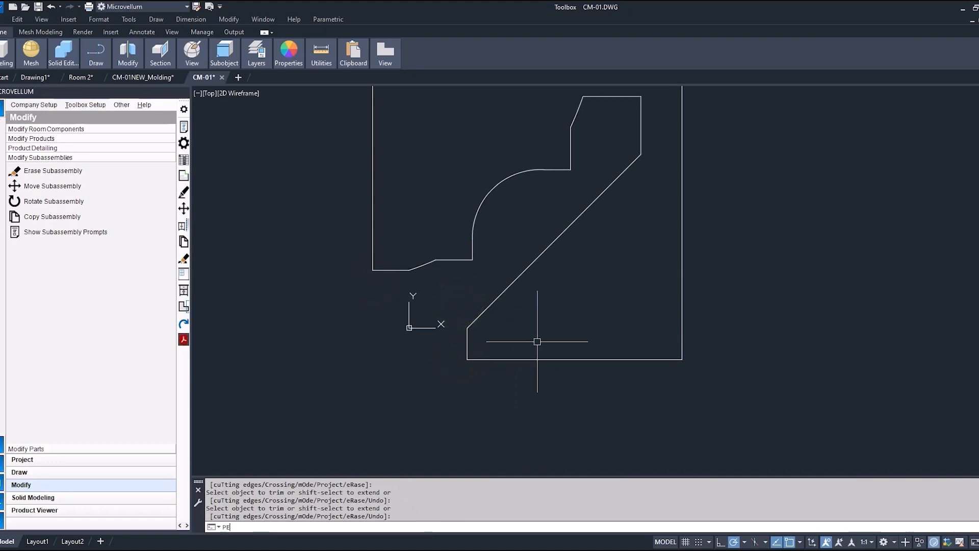
- Join all segments of the profile, connecting lines and surrounding outline into one polyline with a multiple Polyline Edit
type("PE")
key("Return")
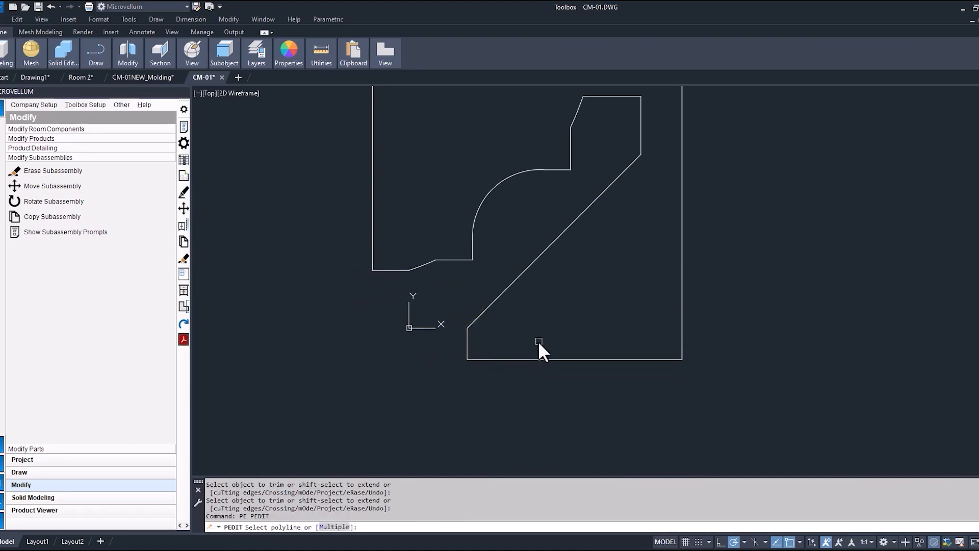
scroll(443, 335, "down", 2)
type("M")
key("Return")
left_click(375, 131)
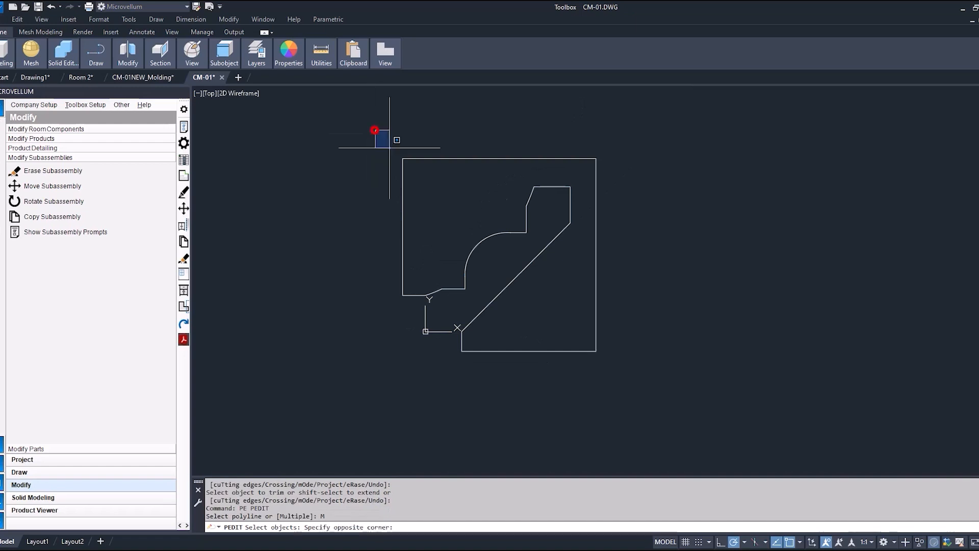
left_click(651, 389)
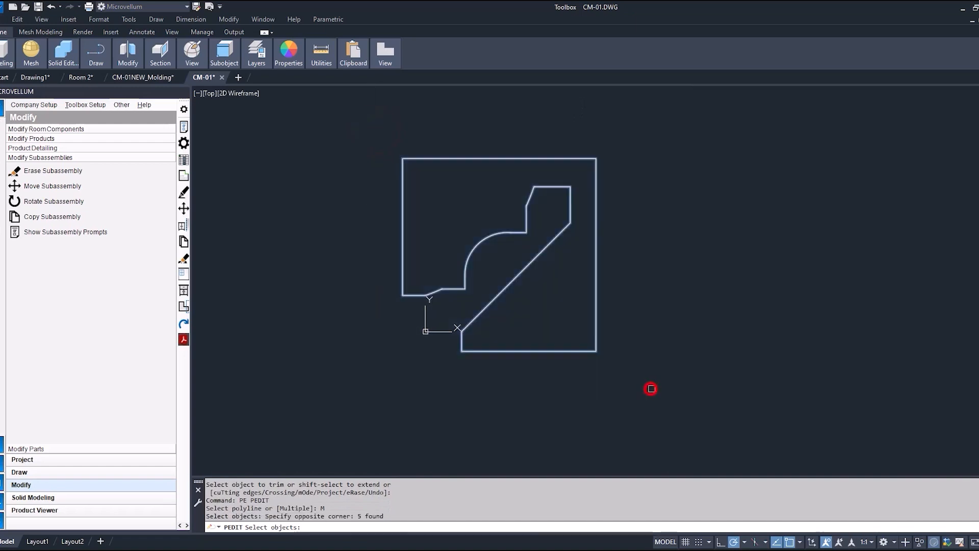
right_click(620, 375)
type("J")
key("Return")
key("Return")
key("Return")
left_click(590, 352)
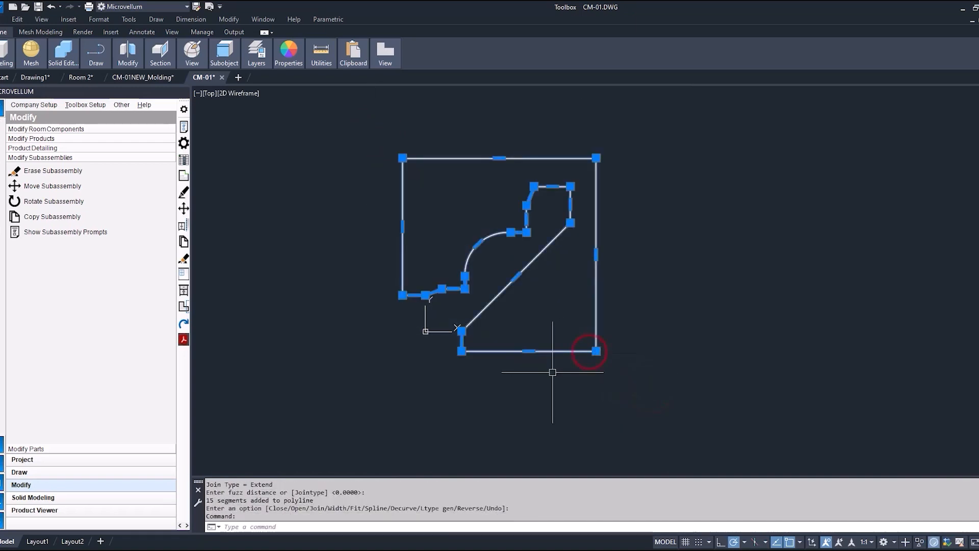
key("Escape")
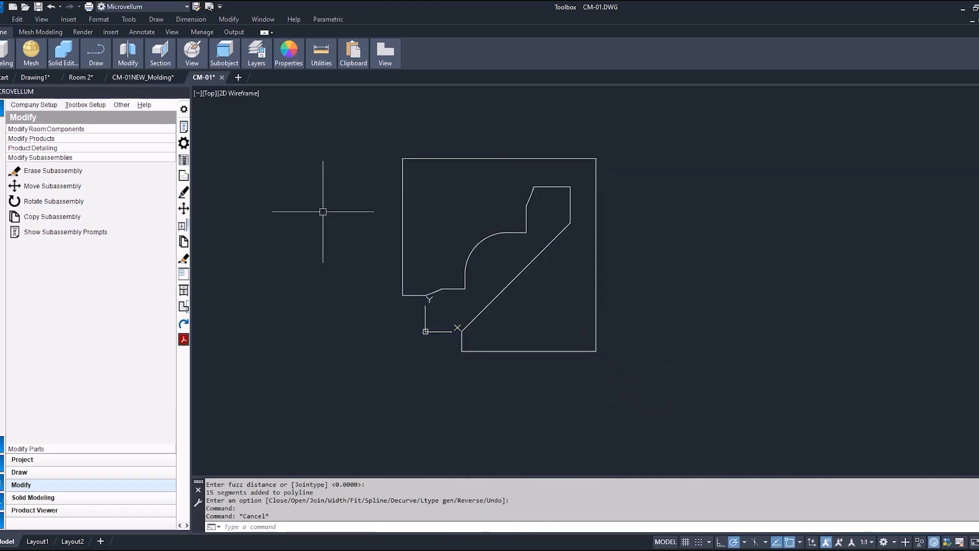
- Save the drawing as CM-01NEW.DWG in the Profiles folder and close it
left_click(4, 19)
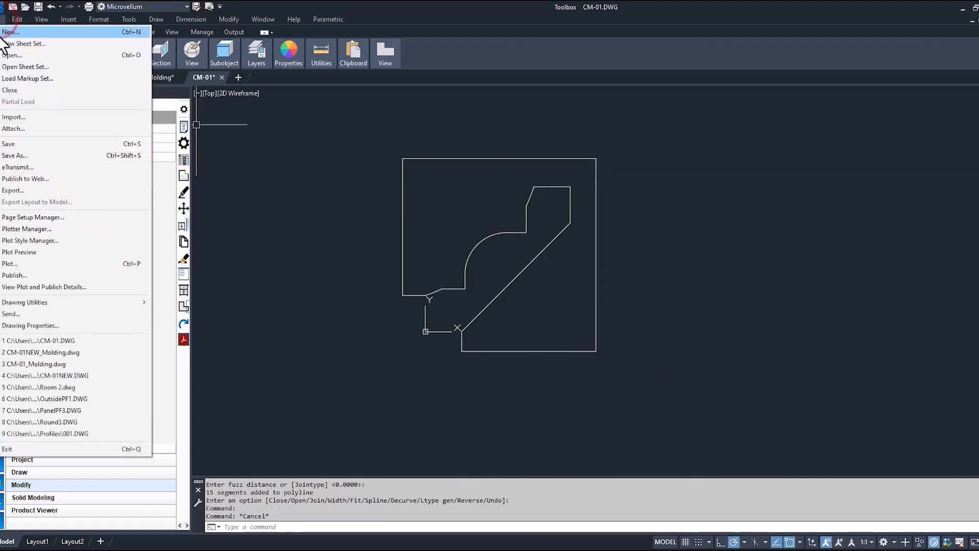
left_click(15, 155)
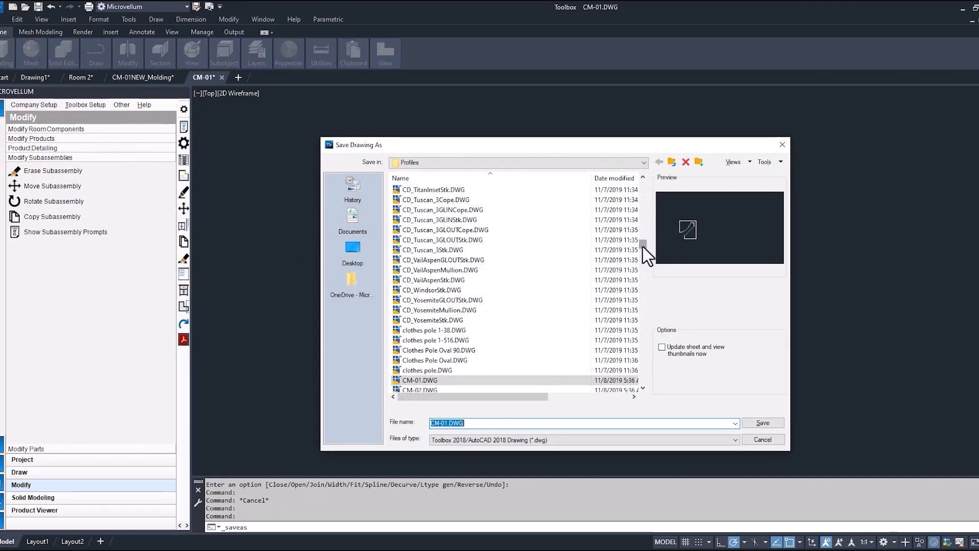
left_click(448, 423)
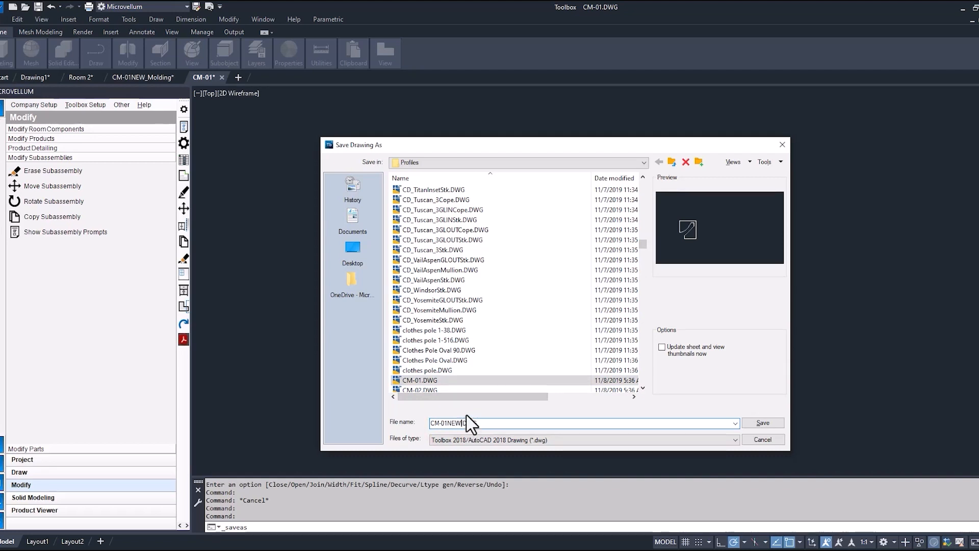
left_click(763, 423)
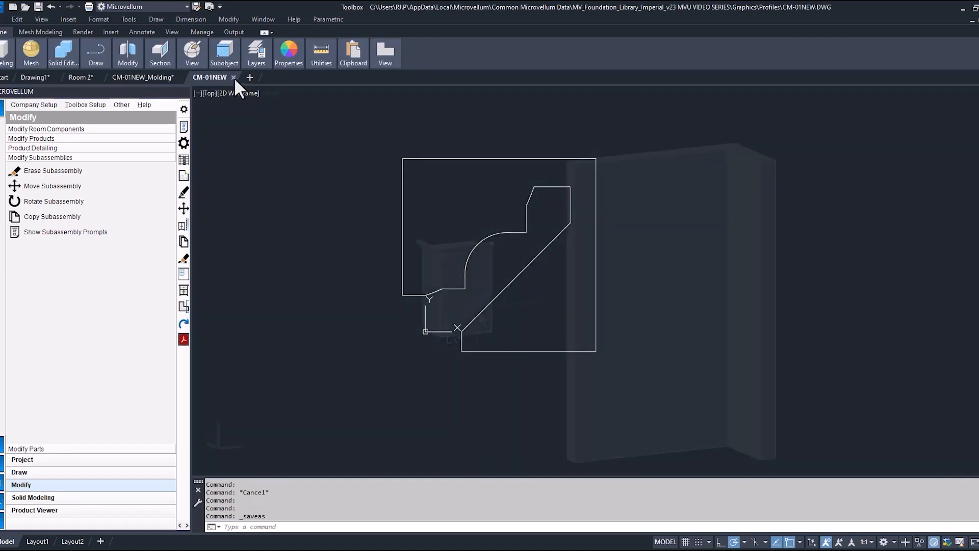
left_click(233, 77)
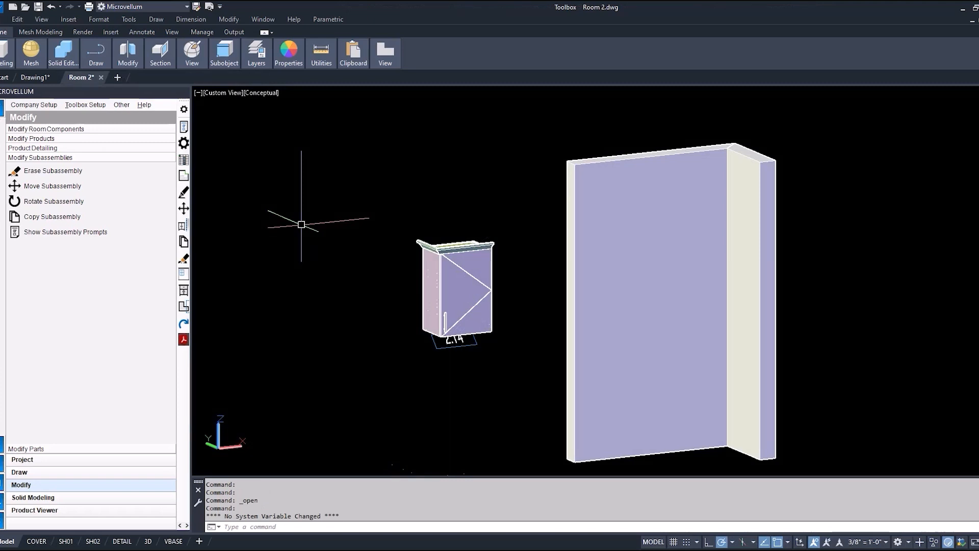
- Browse the factory data to the Graphics > Moldings folder and locate CM-01NEW_Molding.dwg
left_click(144, 105)
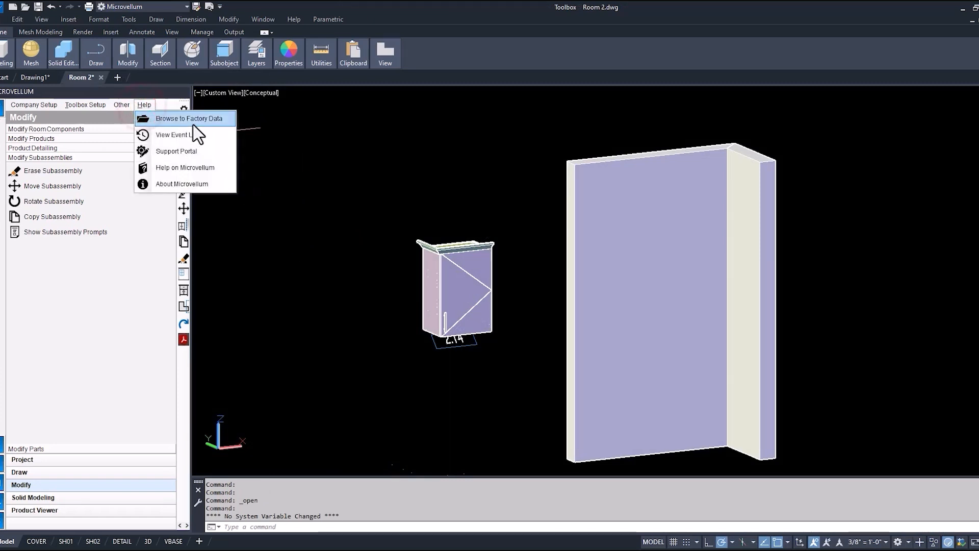
left_click(193, 122)
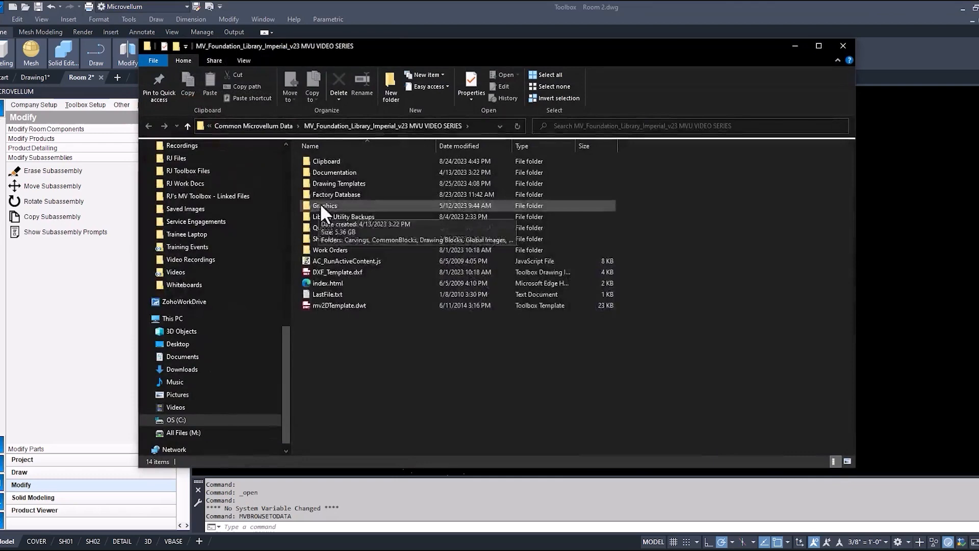
left_click(320, 204)
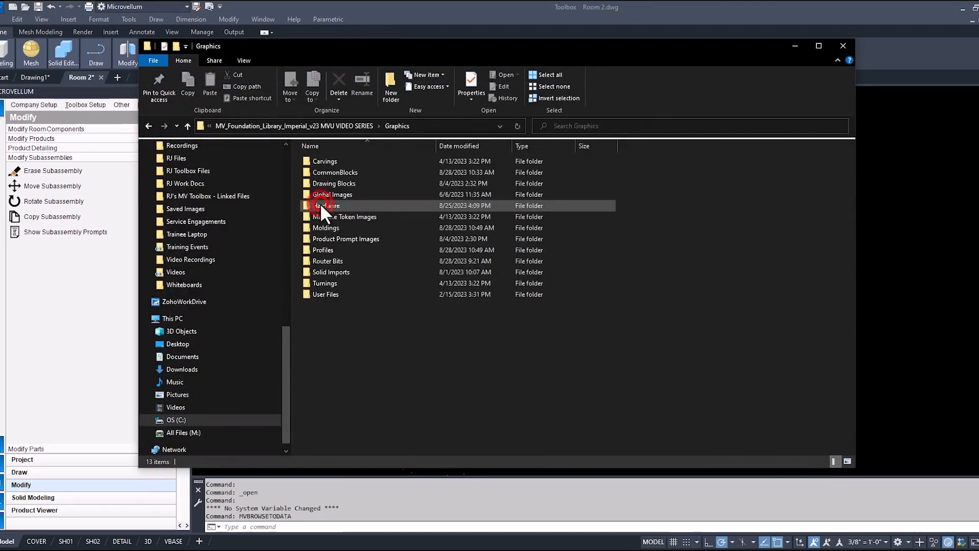
double_click(324, 227)
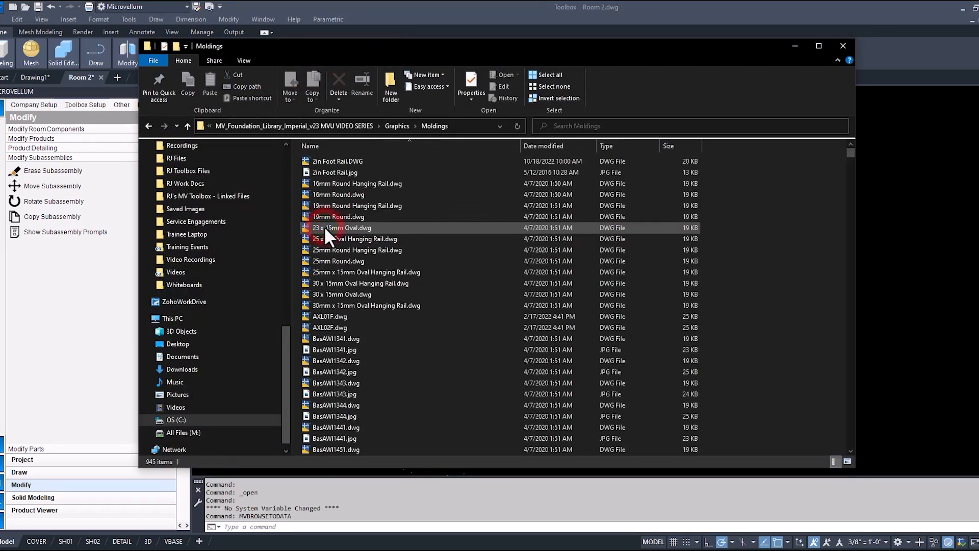
scroll(333, 252, "down", 20)
left_click(333, 250)
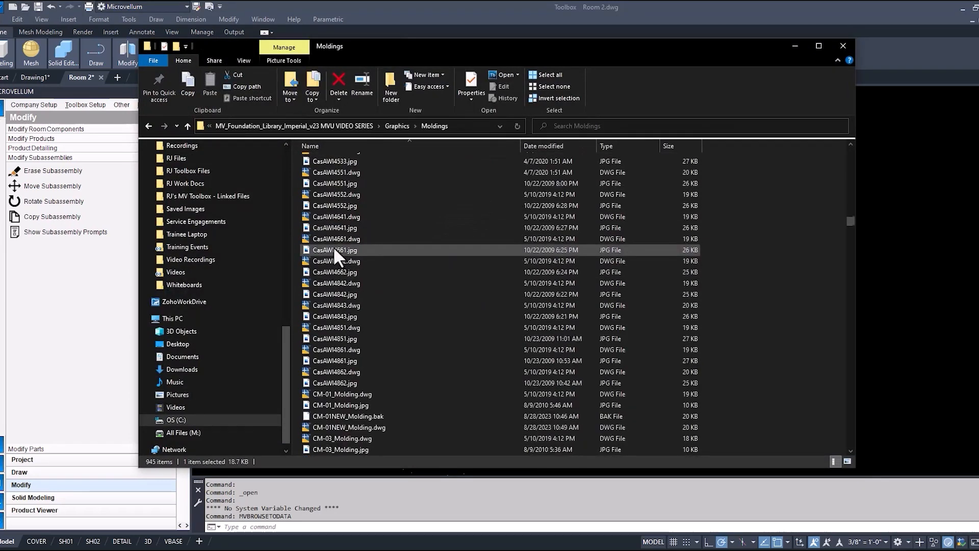
scroll(334, 253, "down", 5)
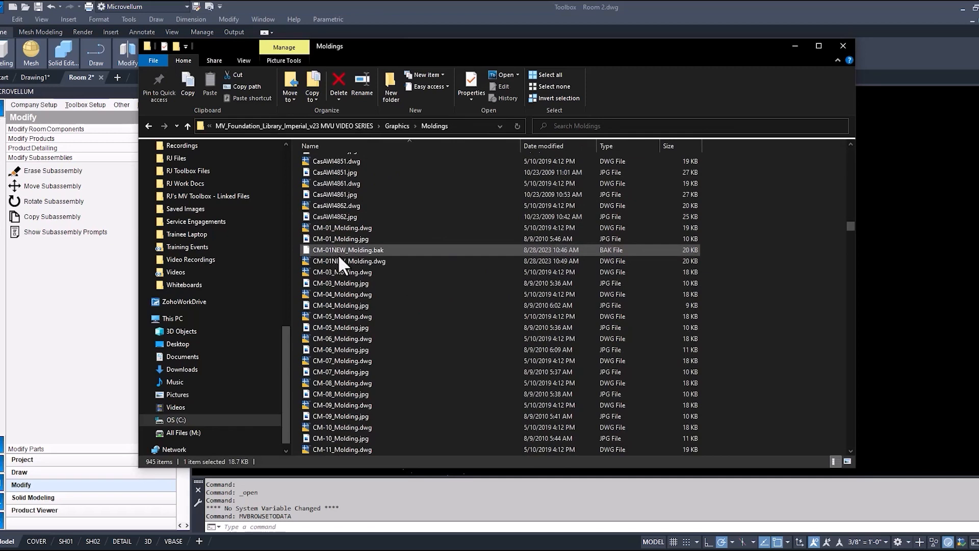
left_click(339, 258)
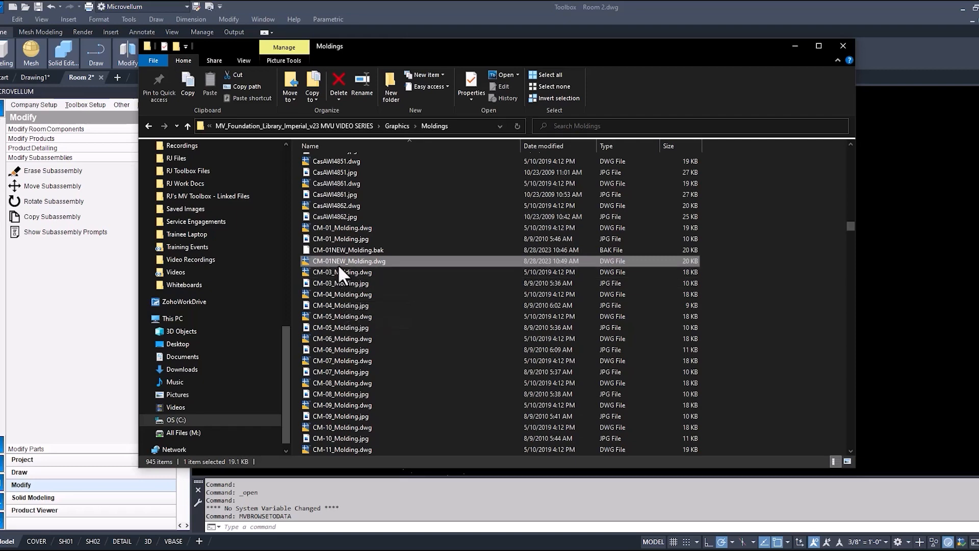
- Duplicate the CM-01_Molding.jpg picture in the same folder and rename the copy CM-01NEW_Molding.jpg
left_click(337, 238)
right_click(337, 238)
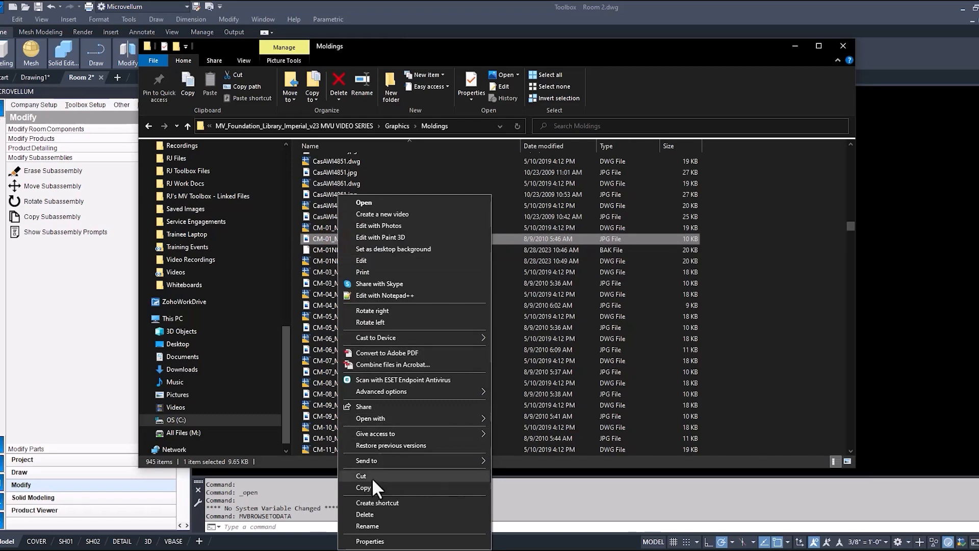
left_click(372, 487)
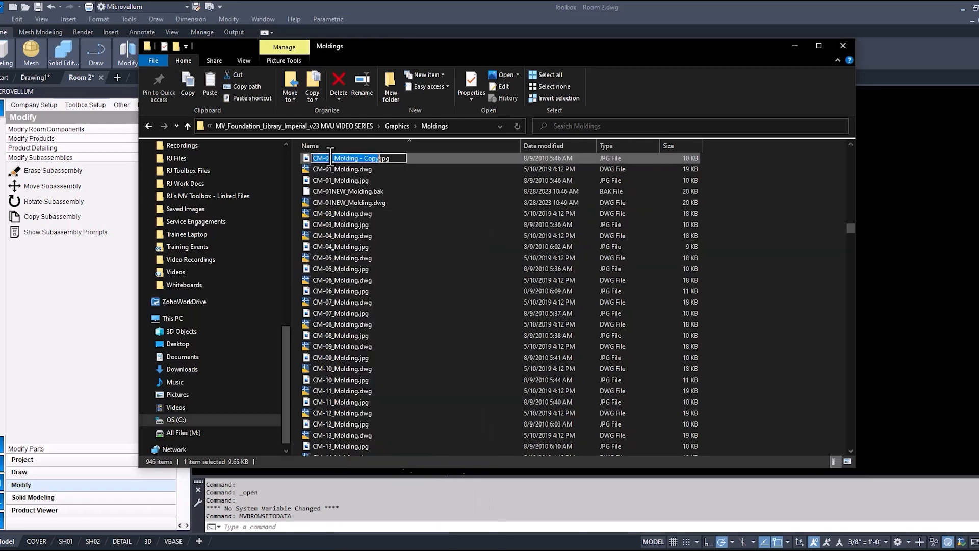
left_click(331, 156)
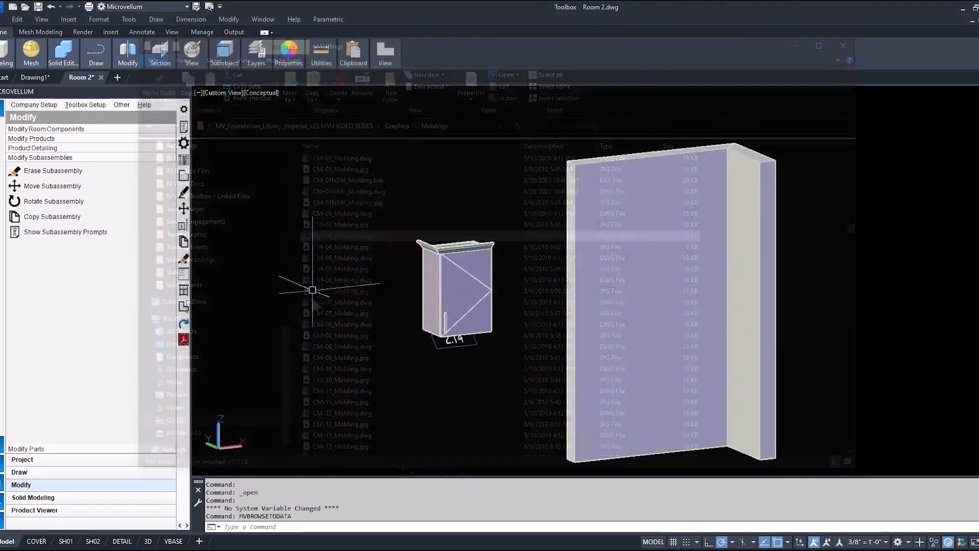
- Open the Database Explorer from the utilities in the Toolbox configuration options
left_click(86, 104)
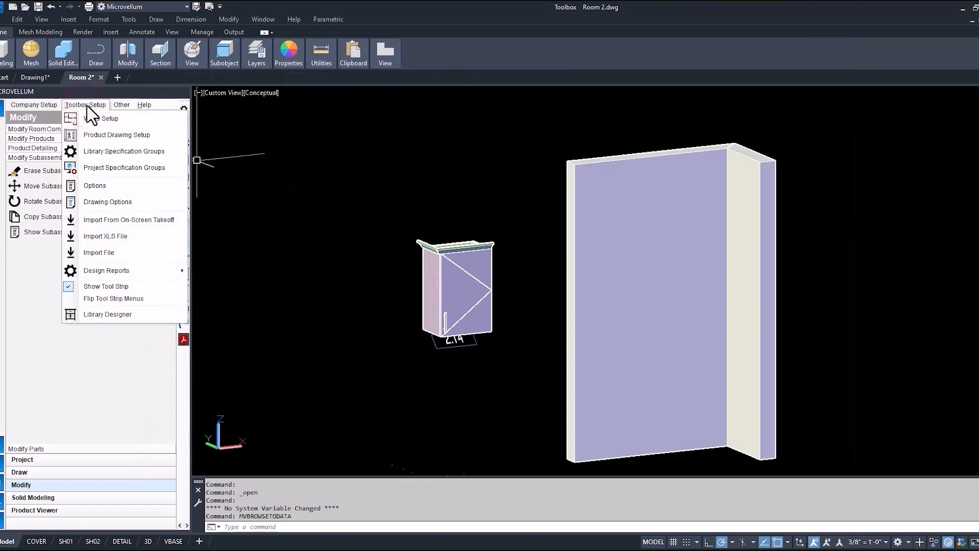
left_click(95, 185)
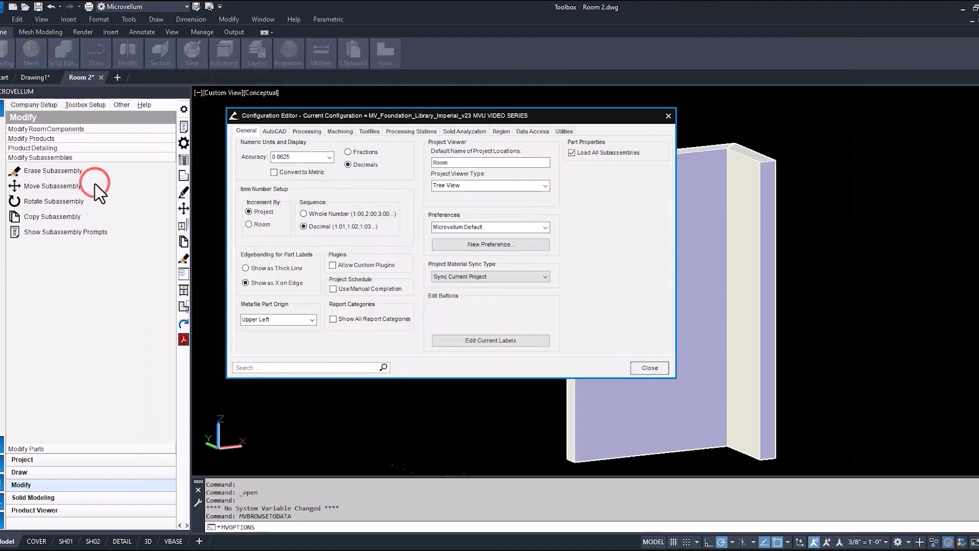
left_click(563, 131)
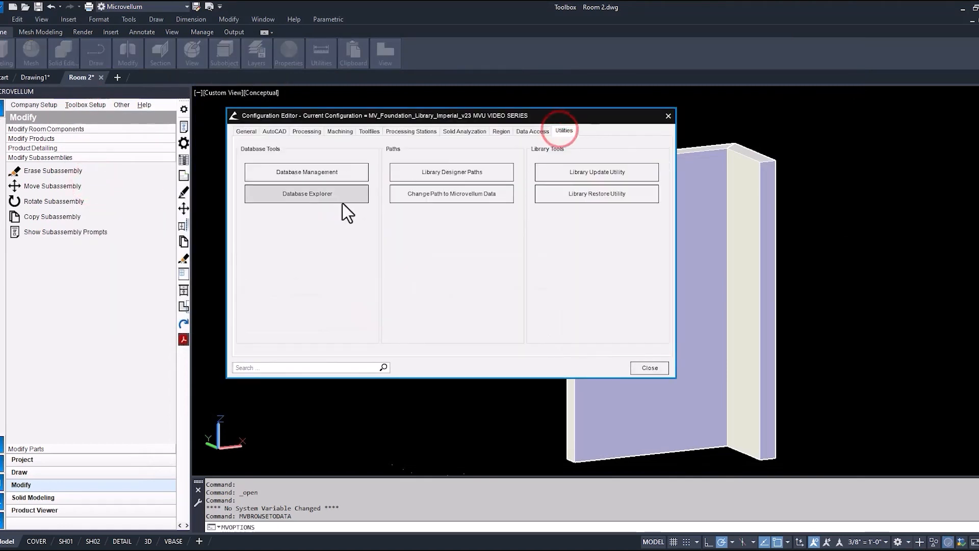
left_click(321, 196)
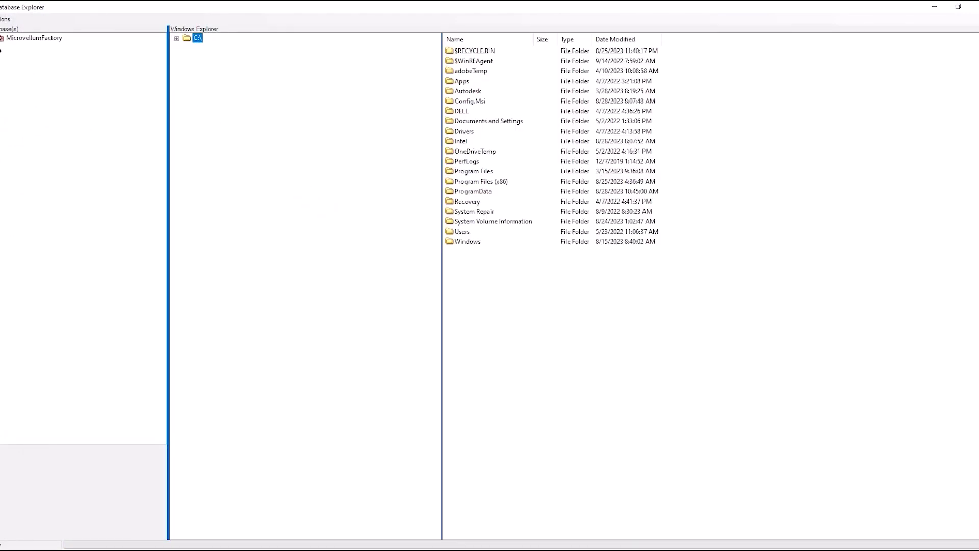
- Open the global workbook from the Room Components library's specification groups and bring up its crown molding table beginning with CM-01
left_click(1, 48)
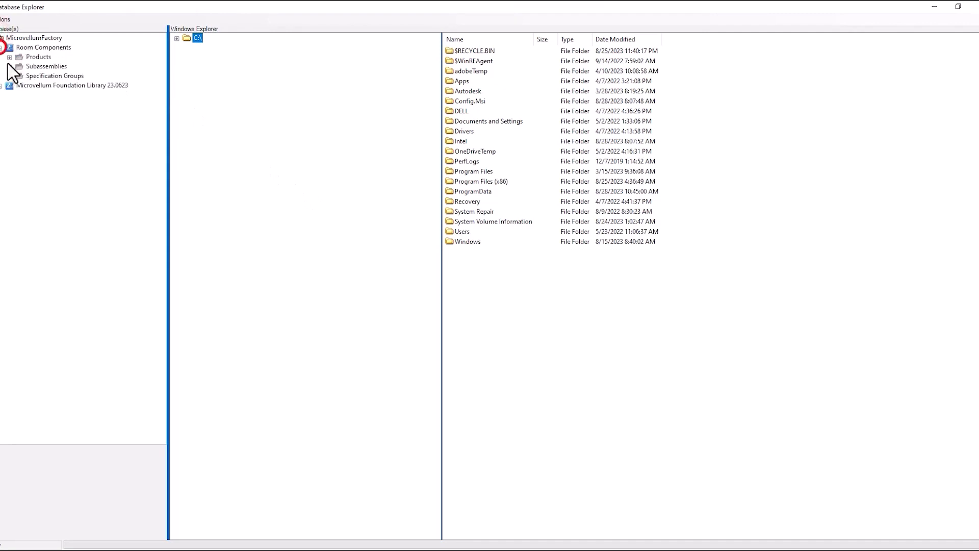
left_click(9, 76)
left_click(19, 86)
left_click(58, 95)
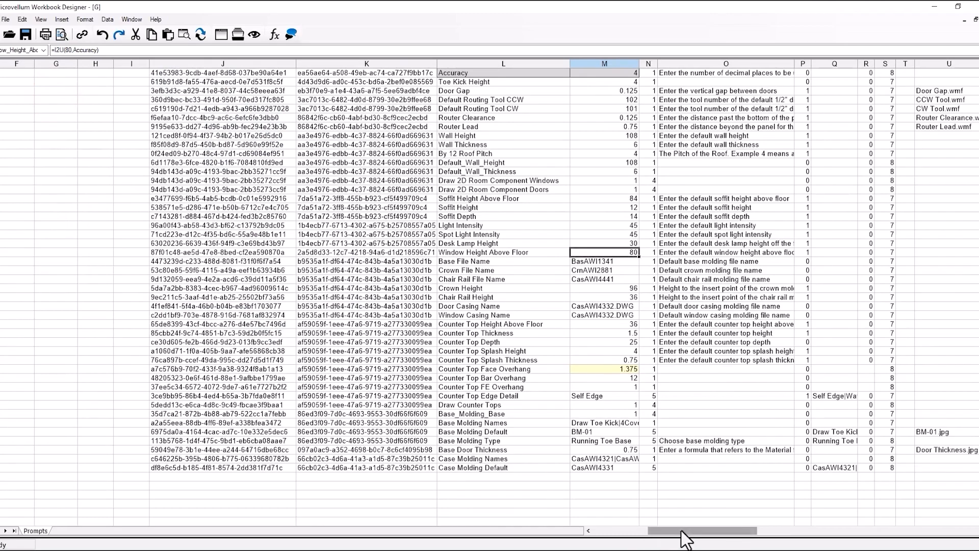
left_click_drag(682, 531, 961, 539)
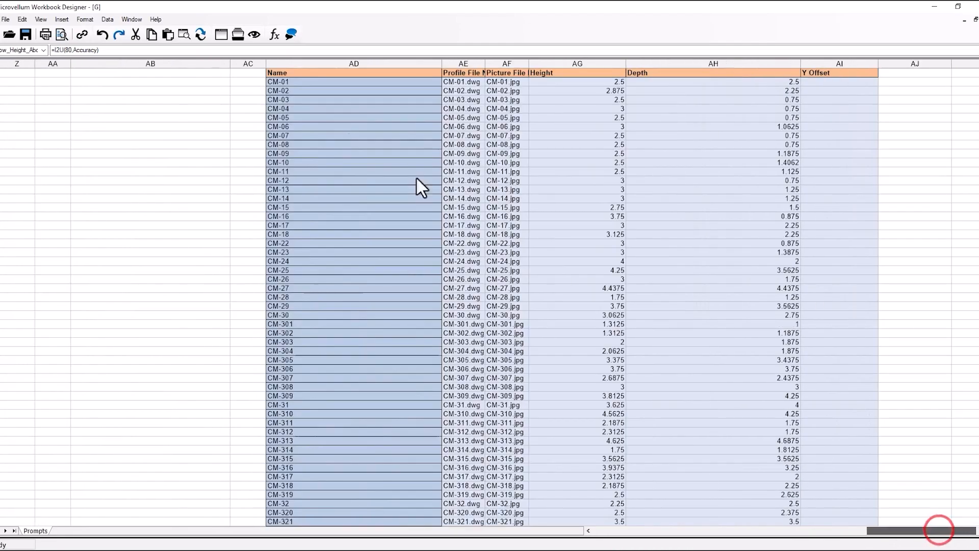
- Insert blank cells above the CM-02 row across Name to Y Offset, shifting the existing entries down
left_click_drag(290, 90, 826, 87)
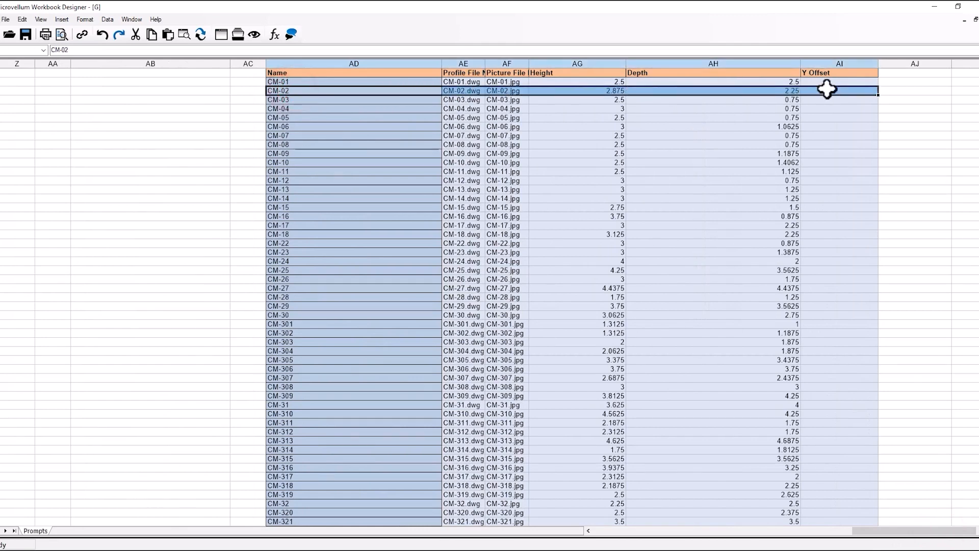
right_click(826, 88)
left_click(856, 145)
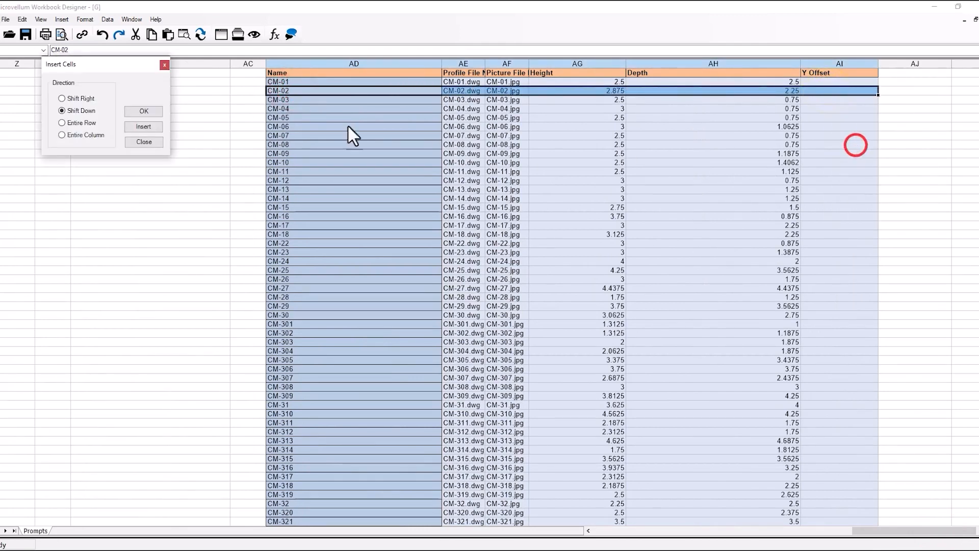
left_click(143, 110)
- Copy the CM-01 row from Name to Y Offset into the blank row below it
left_click_drag(301, 82, 845, 82)
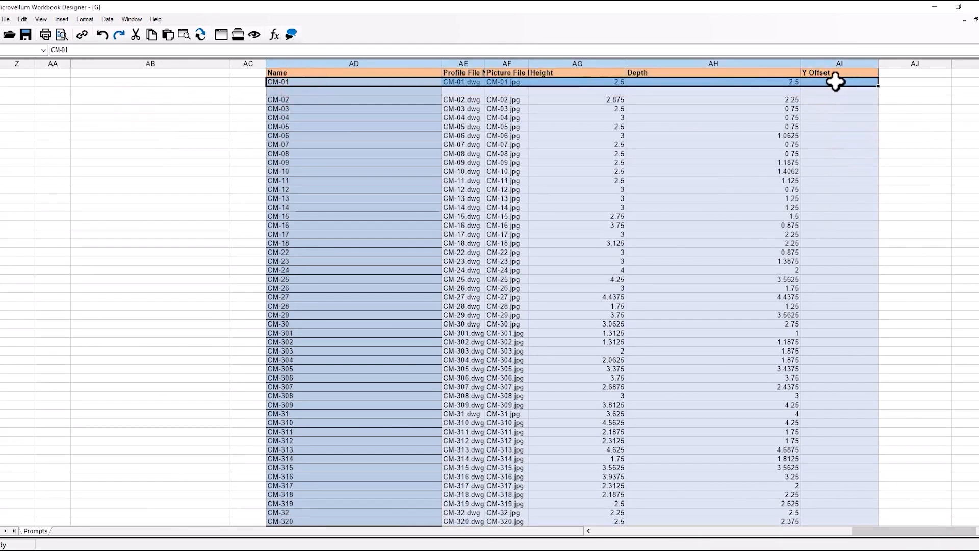
right_click(836, 82)
left_click(861, 102)
left_click(357, 89)
right_click(357, 89)
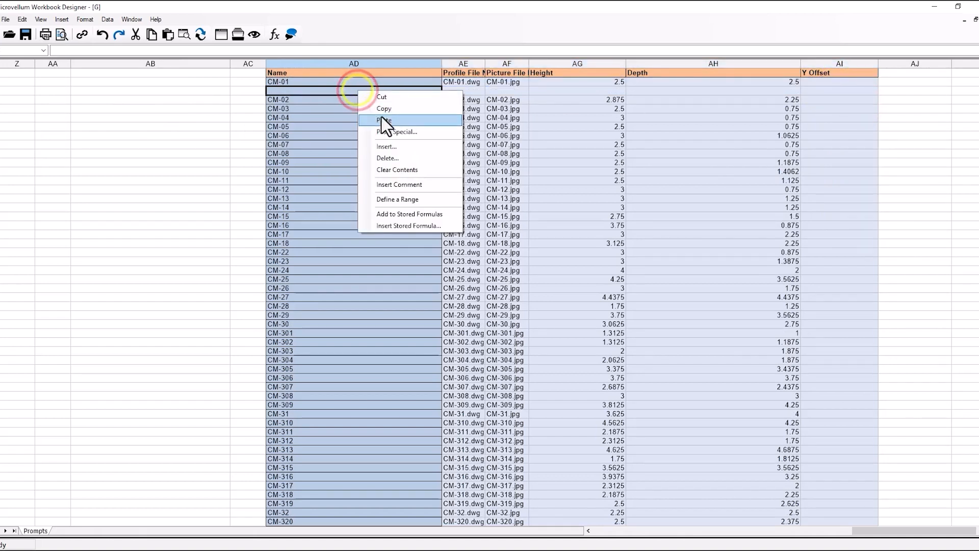
left_click(383, 121)
- Rename the copied row's entries CM-01NEW, CM-01NEW.dwg and CM-01NEW.jpg, and close the G workbook with its changes saved
left_click(309, 91)
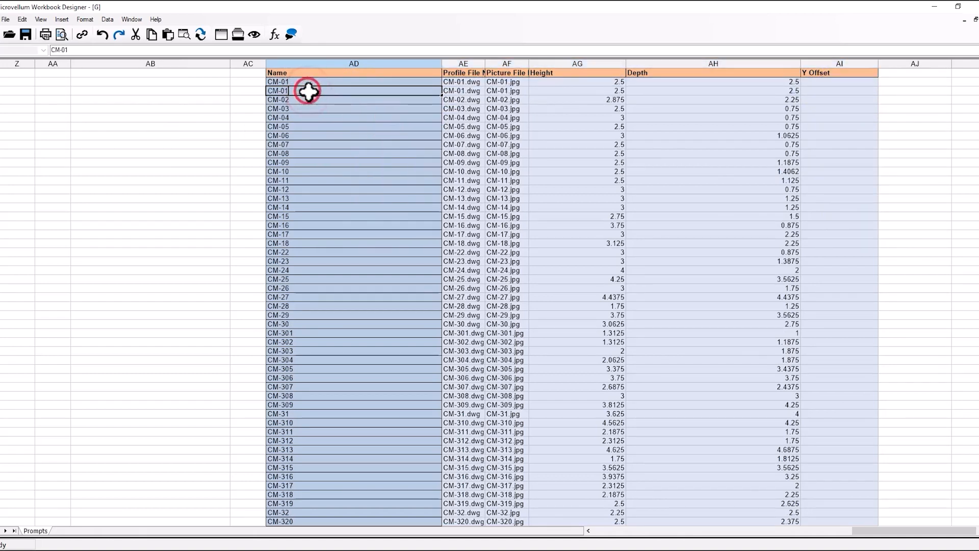
type("NEW")
left_click(457, 91)
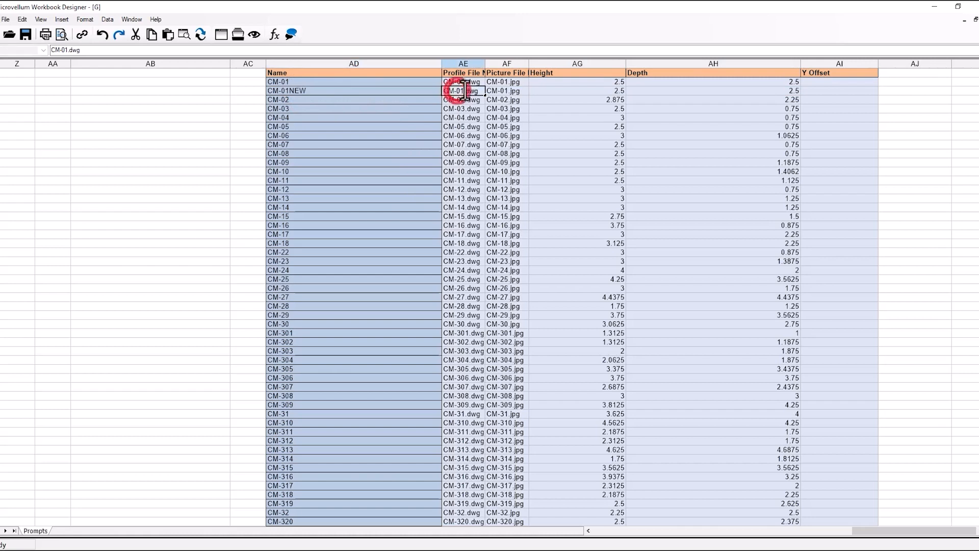
type("CM-01NEW.dwg")
left_click(521, 89)
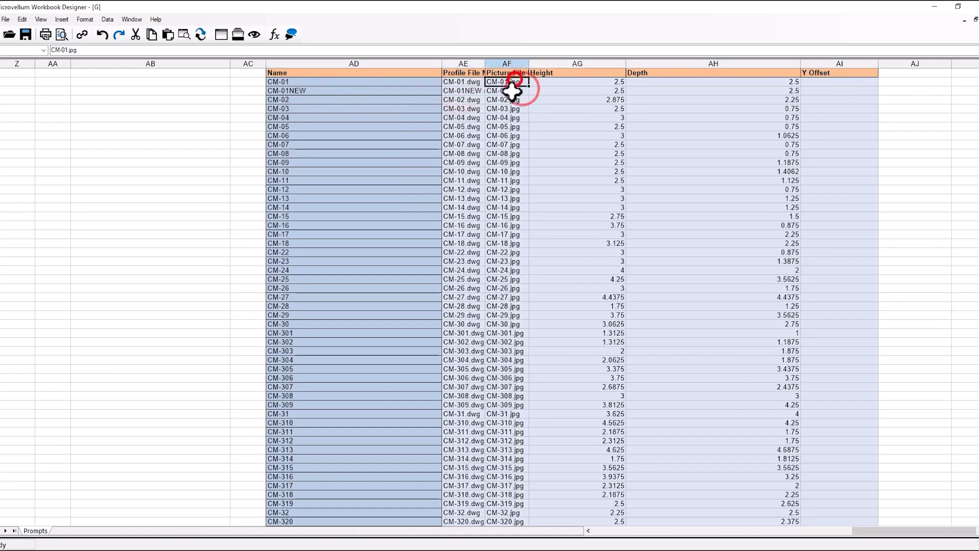
double_click(510, 91)
type("NEW")
left_click(818, 91)
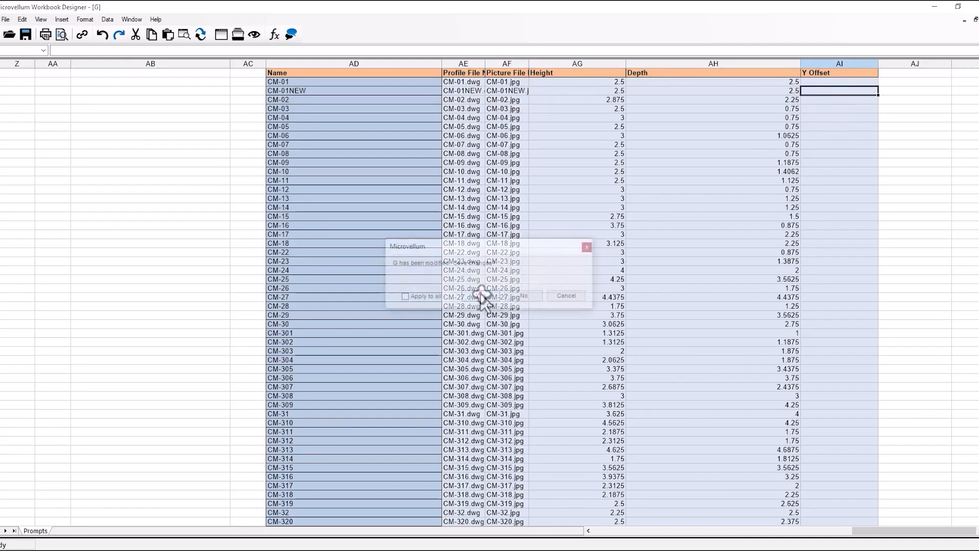
left_click(481, 294)
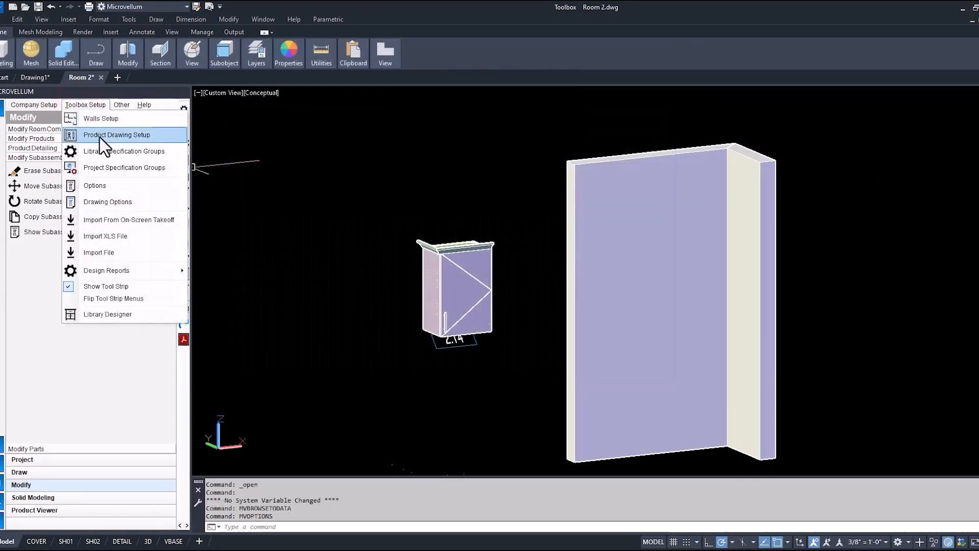
- Open the Imperial Decorative Laminate workbooks from the project specification groups and bring up the G workbook
left_click(90, 167)
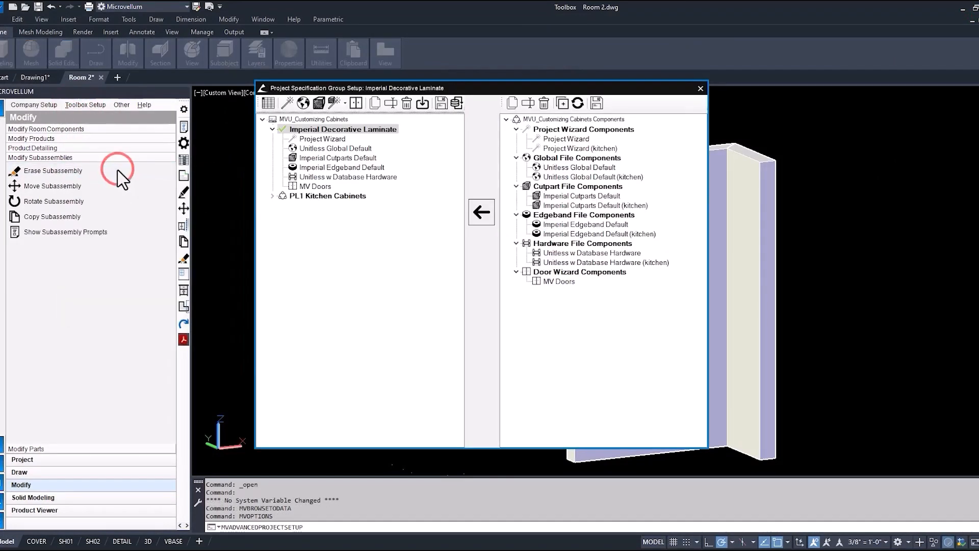
left_click(269, 103)
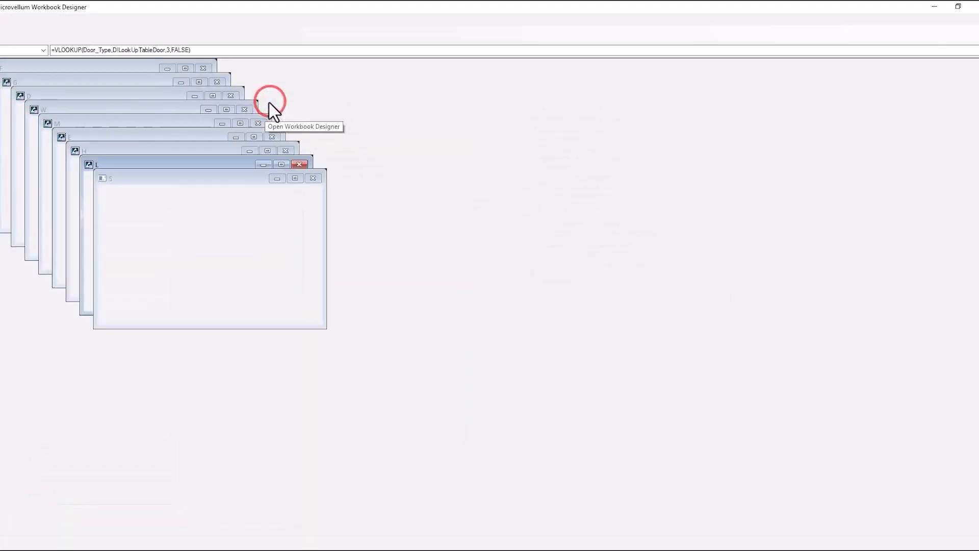
double_click(76, 81)
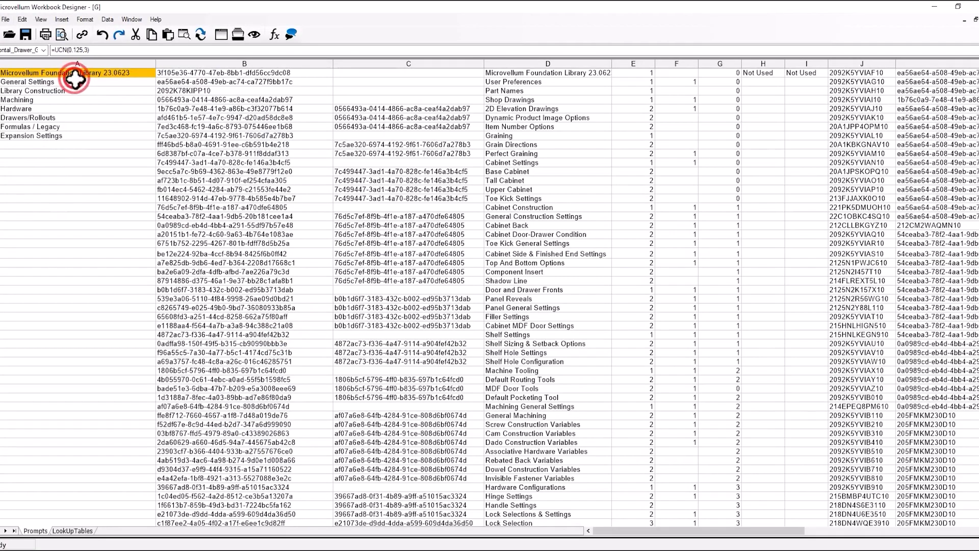
- Go to the LookUpTableMoldingProfiles range on the G workbook's LookUpTables sheet
left_click(71, 530)
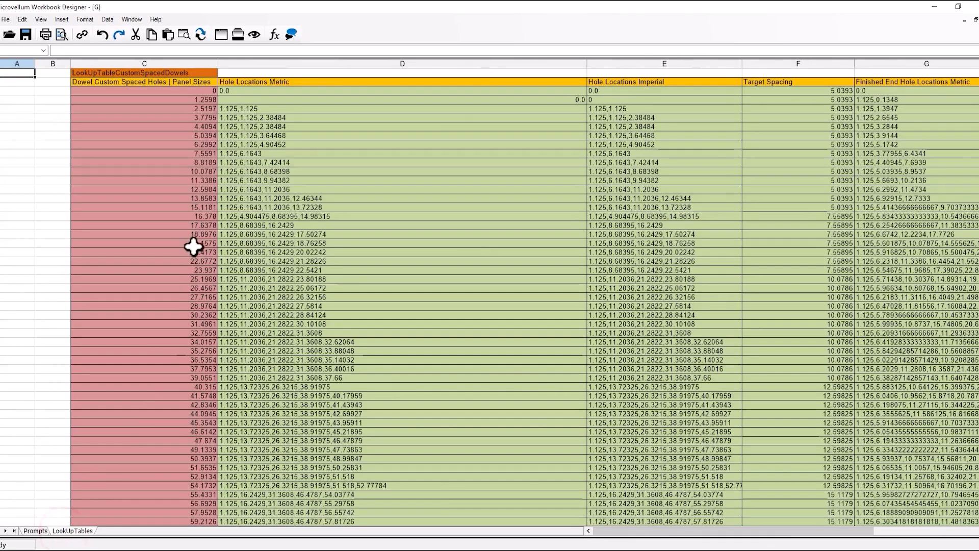
left_click(43, 50)
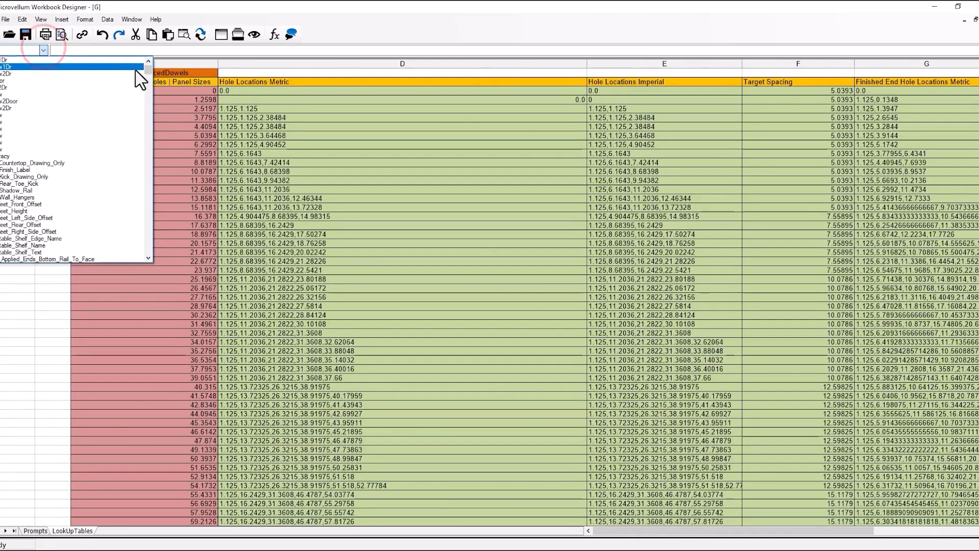
scroll(127, 148, "down", 5)
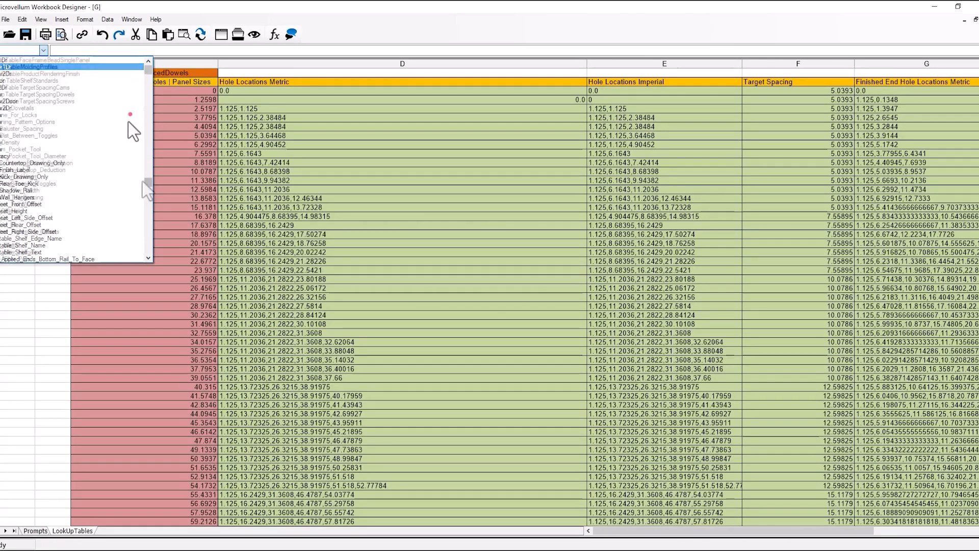
left_click(45, 66)
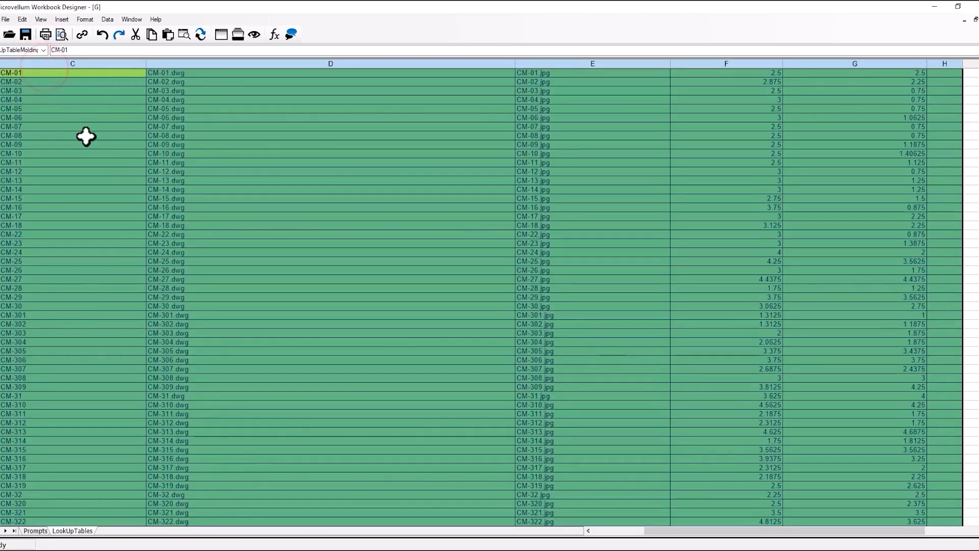
- Insert blank cells above CM-02 across the molding profiles table, shifting the existing entries down
left_click(65, 82)
left_click_drag(66, 82, 942, 82)
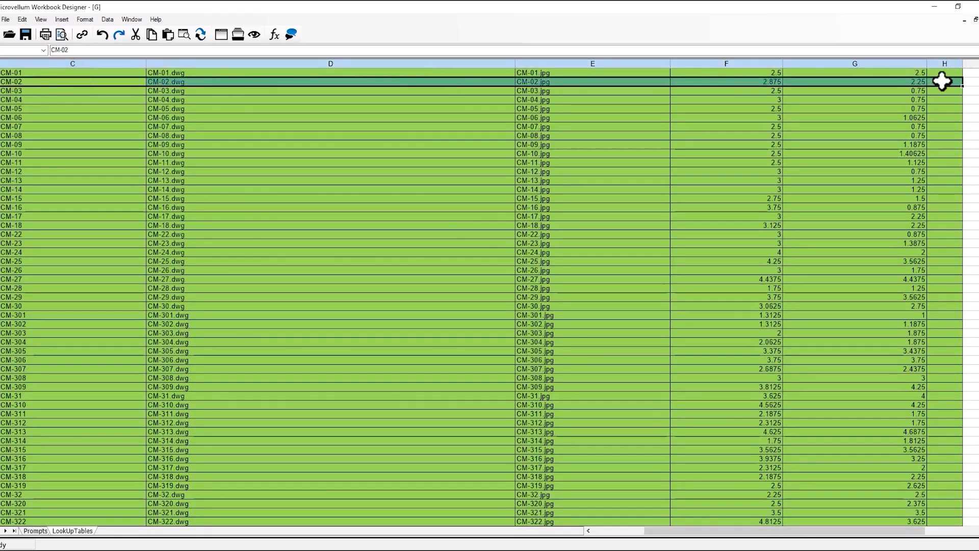
right_click(942, 81)
left_click(938, 137)
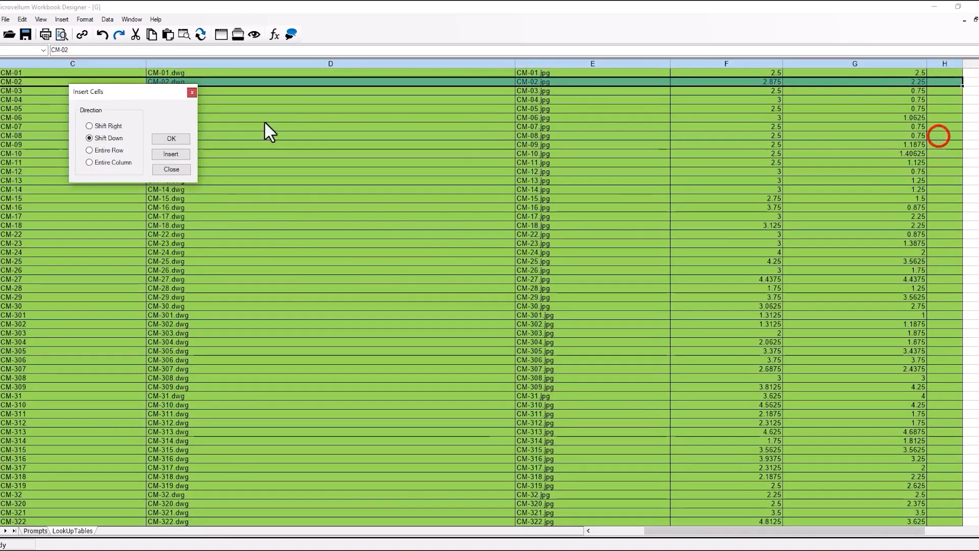
left_click(162, 140)
- Copy the CM-01 molding profile row, including height, depth and Y offset, into the blank row below
left_click_drag(42, 72, 949, 91)
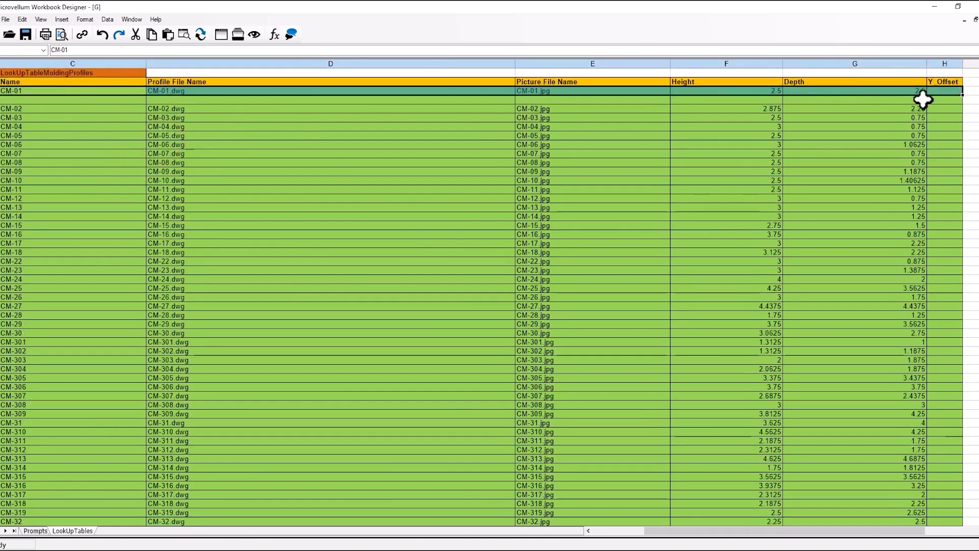
right_click(943, 92)
left_click(928, 110)
left_click(37, 99)
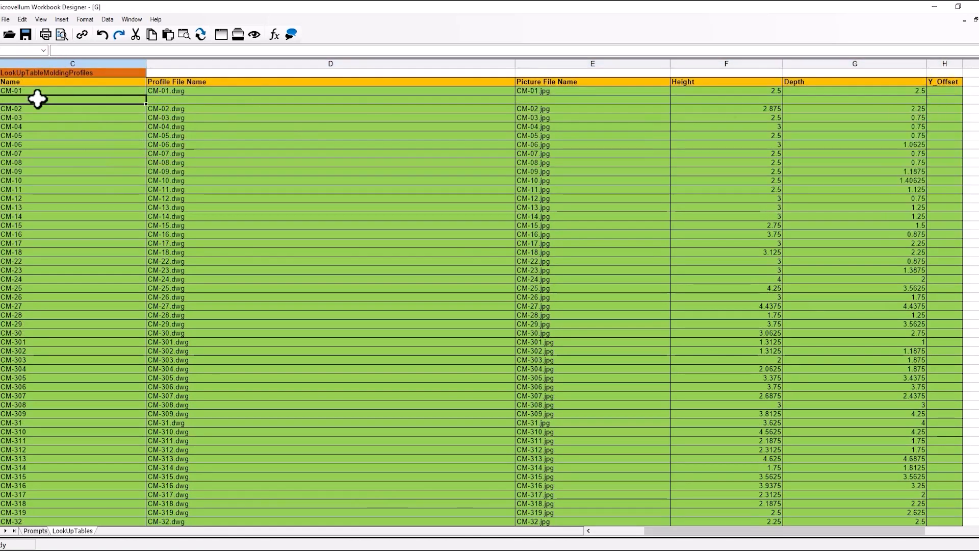
right_click(37, 98)
left_click(57, 126)
- Change the copied profile's name to CM-01NEW, profile file to CM-01NEW.dwg and picture file to CM-01NEW.jpg
double_click(38, 99)
type("NEW")
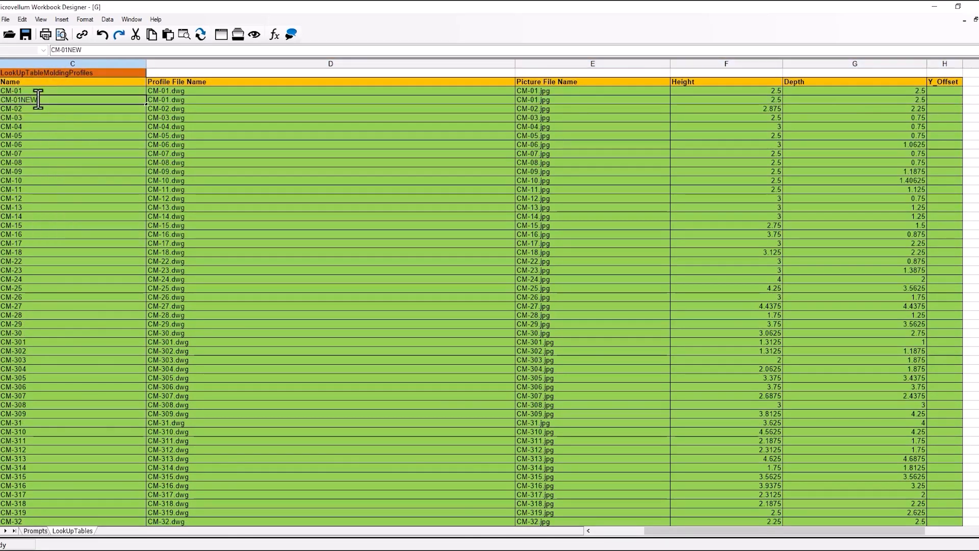
left_click(166, 100)
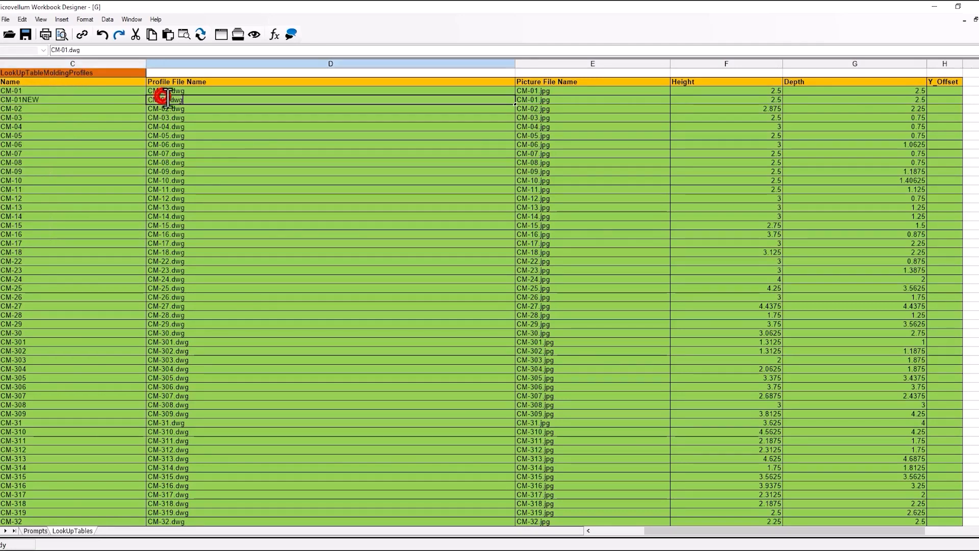
double_click(168, 99)
type("NEW")
key("Tab")
double_click(533, 100)
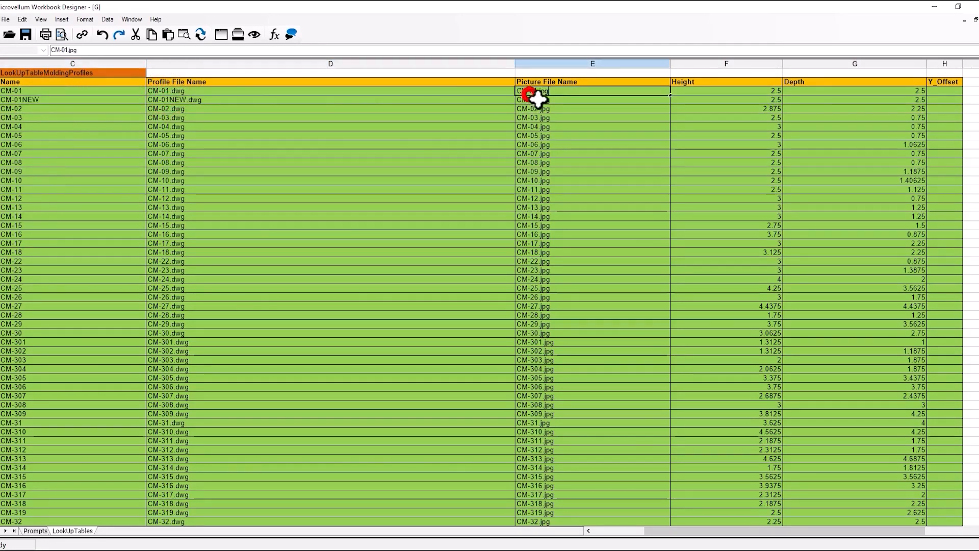
type("NEW")
left_click(580, 135)
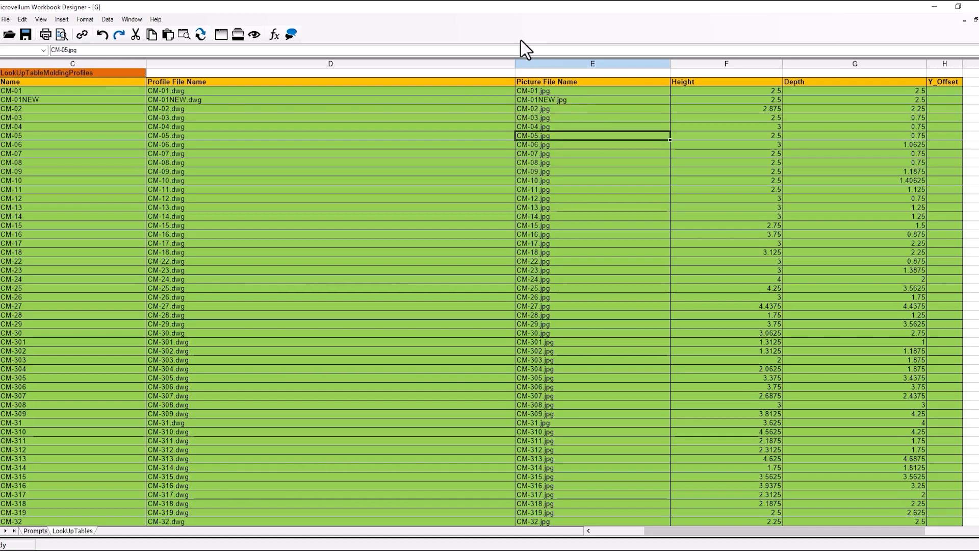
- Switch to the F workbook's LookUpTables sheet and select the US list for Crown Molding Options
left_click(132, 20)
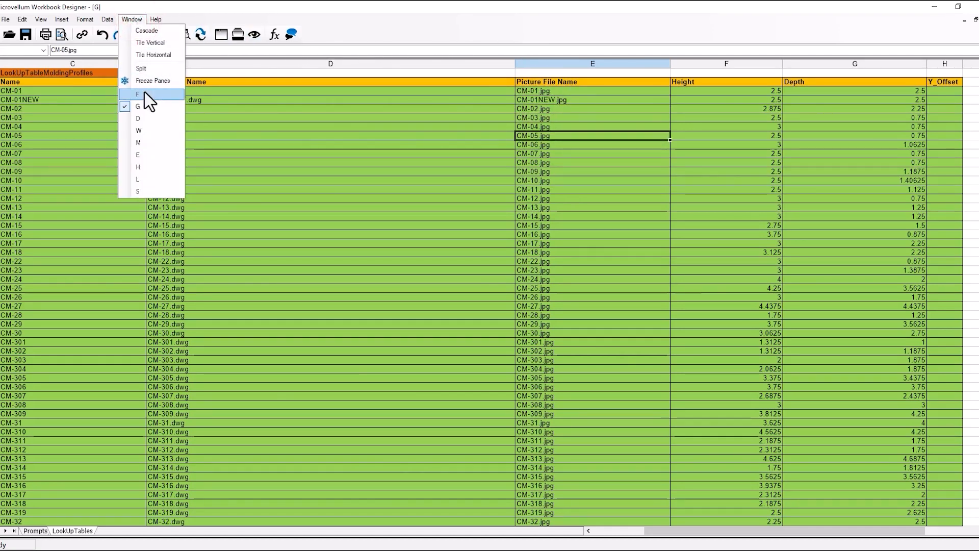
left_click(145, 93)
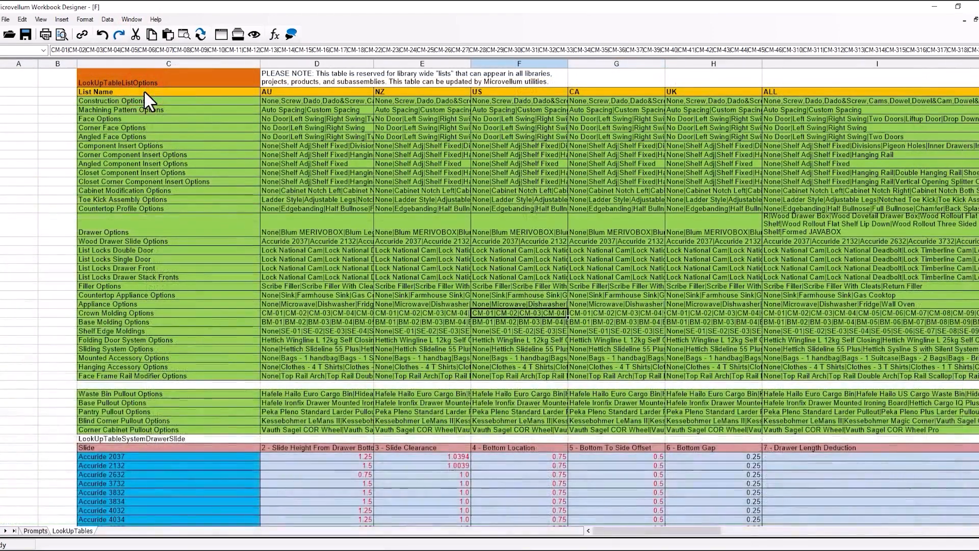
left_click(131, 313)
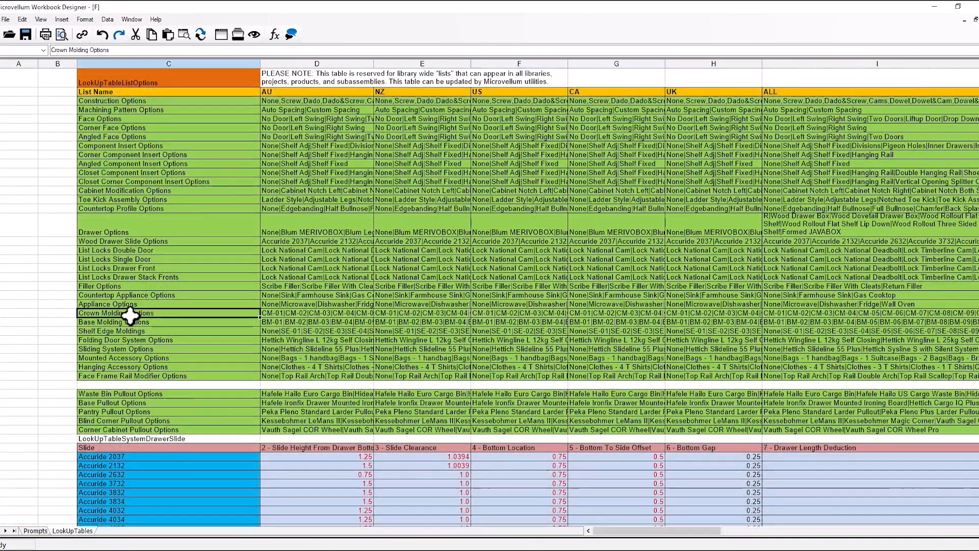
left_click(320, 313)
left_click(383, 313)
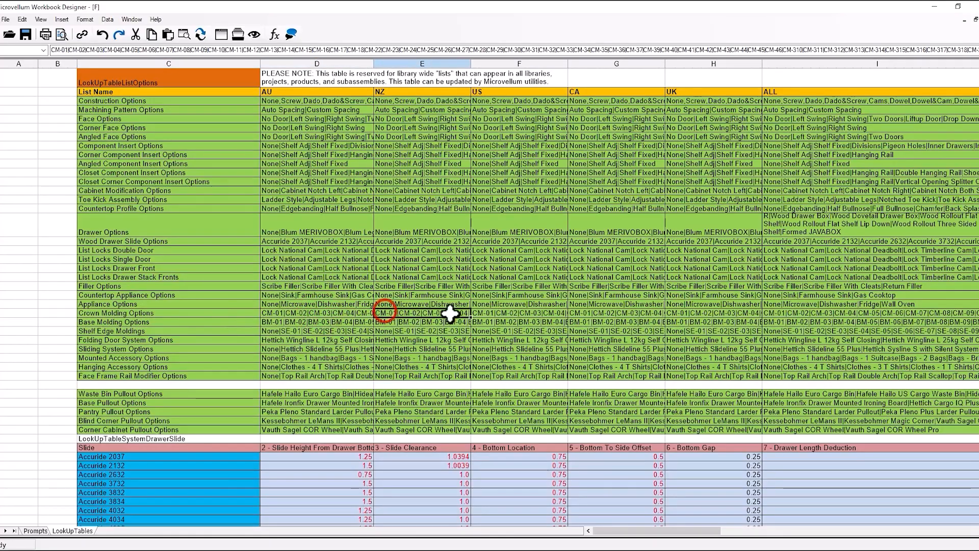
left_click(490, 313)
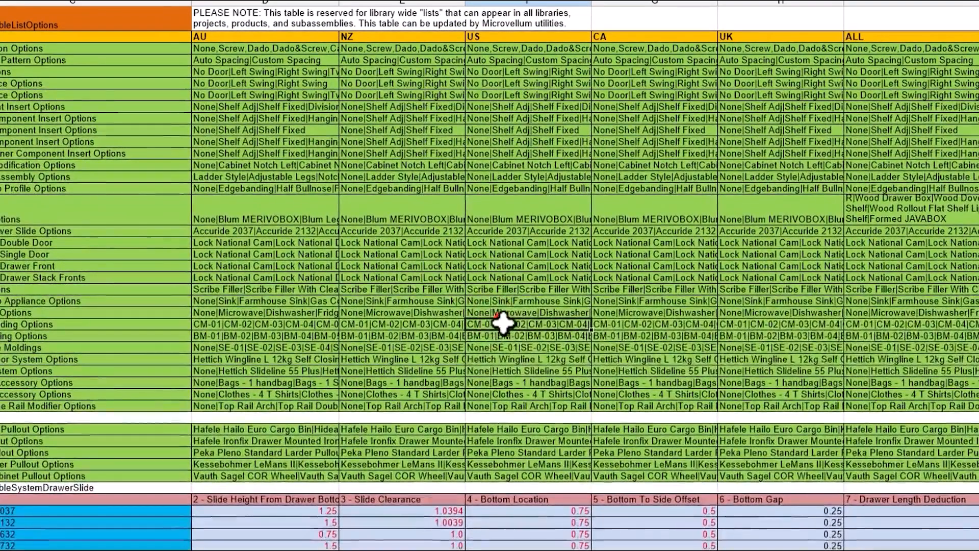
- Add CM-01NEW between CM-01 and CM-02 in the US Crown Molding Options list and close the workbook designer
double_click(500, 324)
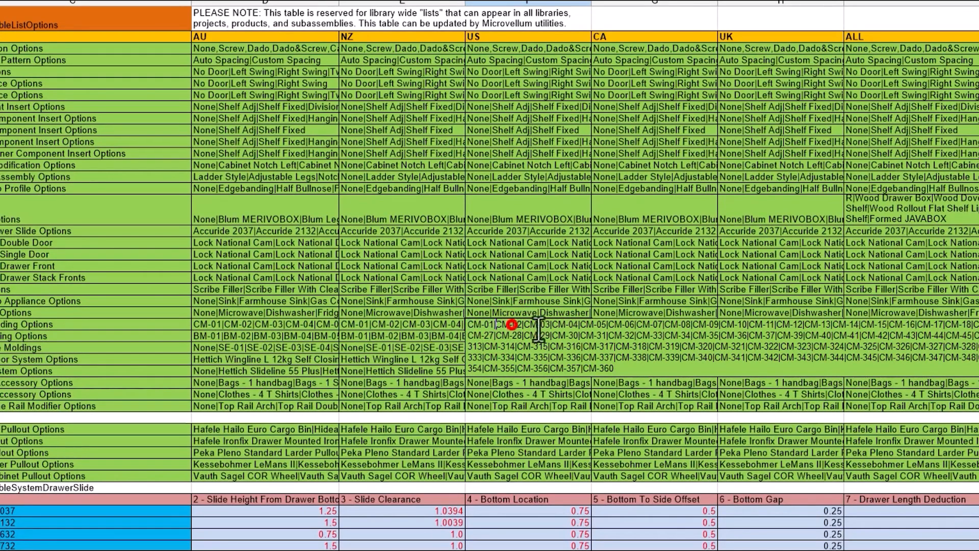
key("ctrl+v")
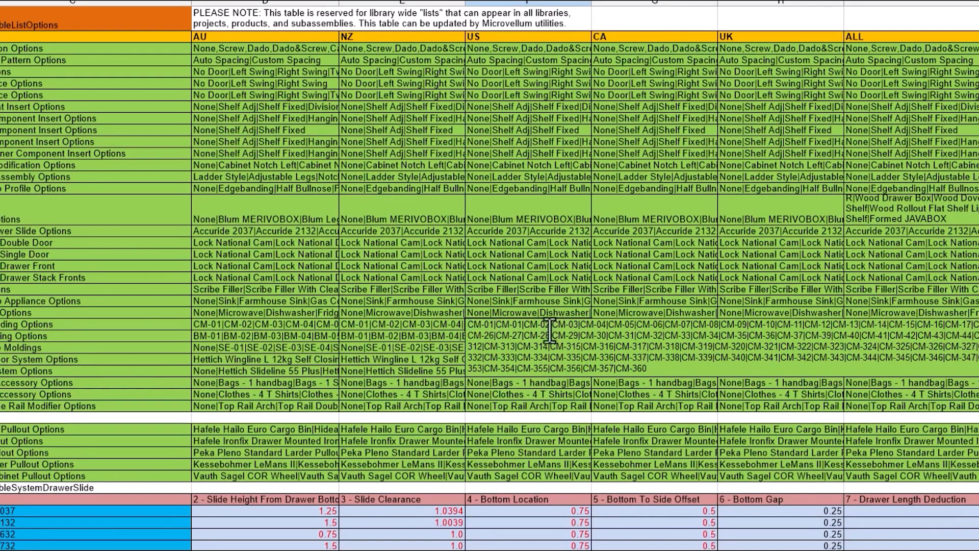
left_click(524, 323)
type("NEW|CM-02")
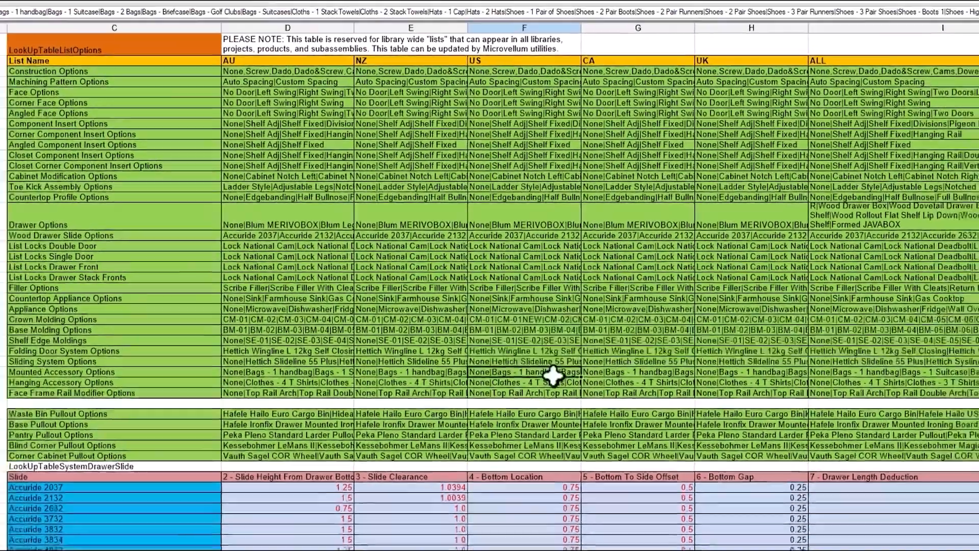
left_click(561, 382)
left_click(974, 6)
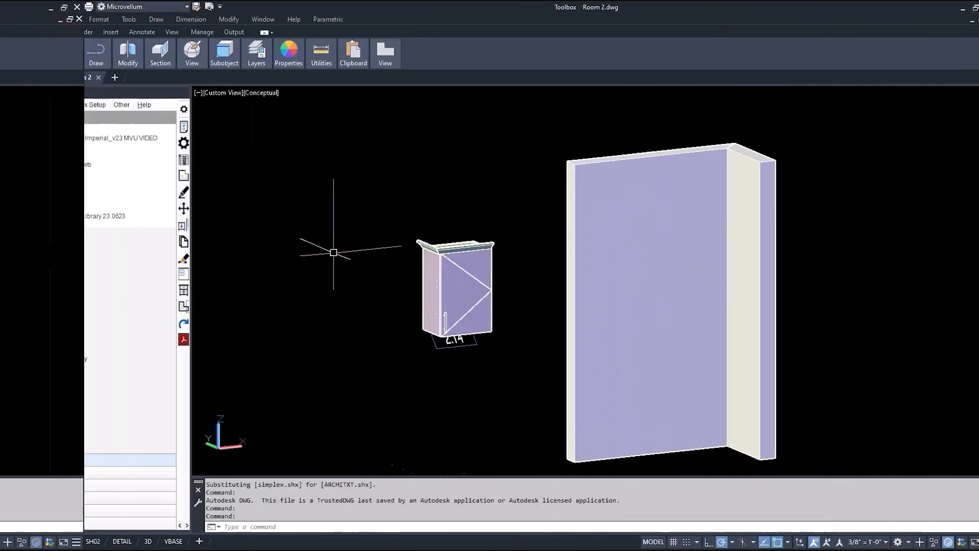
- Change the Room 2 cabinet's crown molding option to CM-01NEW in its subassembly prompts, applied to this subassembly only
scroll(405, 228, "up", 2)
scroll(405, 227, "up", 2)
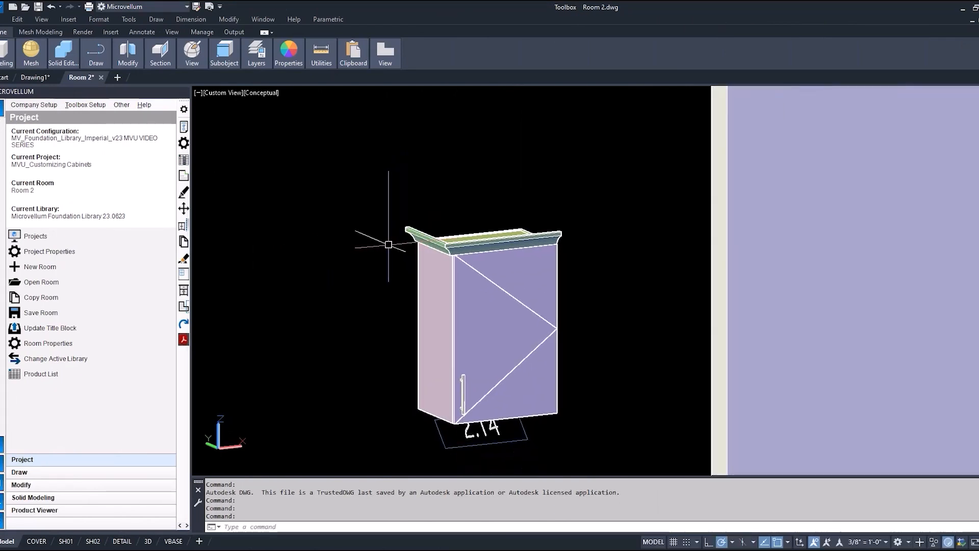
left_click(21, 485)
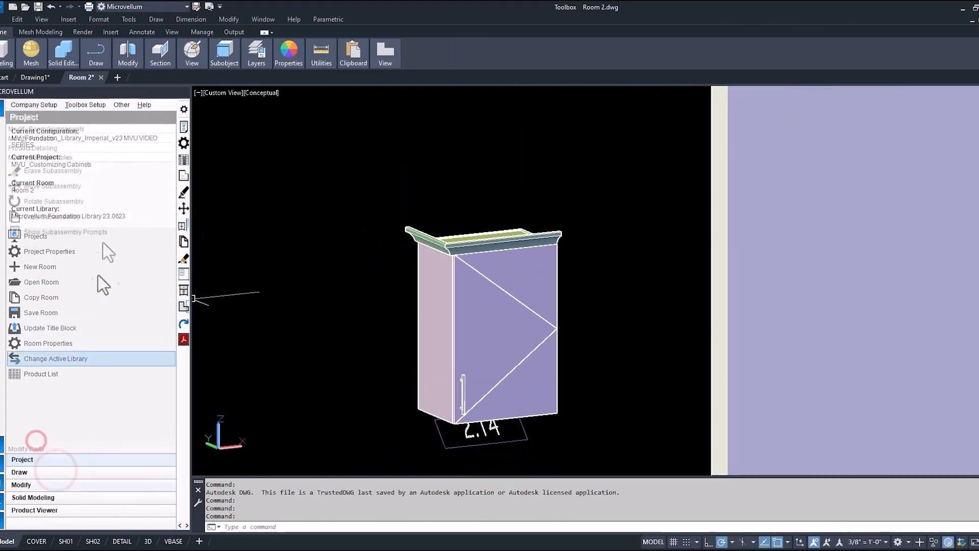
left_click(77, 231)
left_click(416, 228)
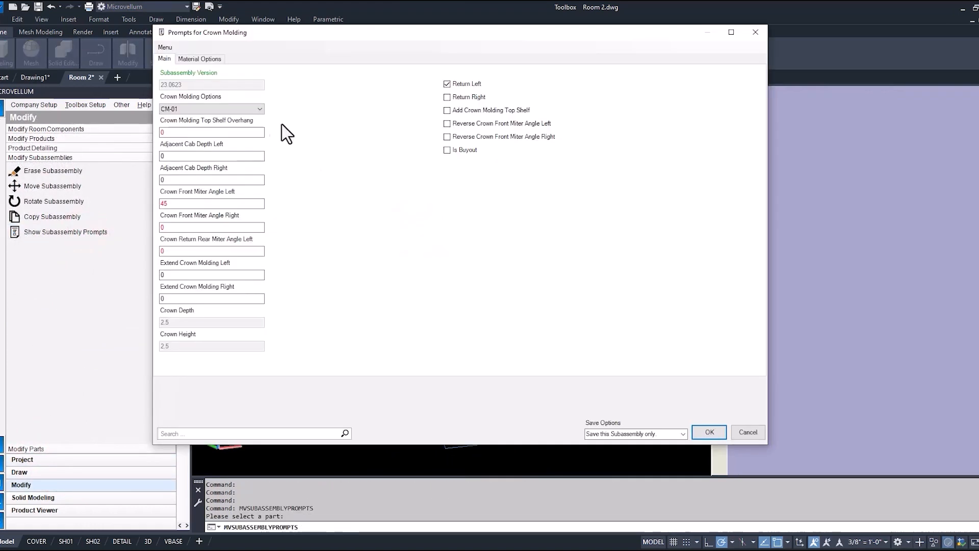
left_click(257, 111)
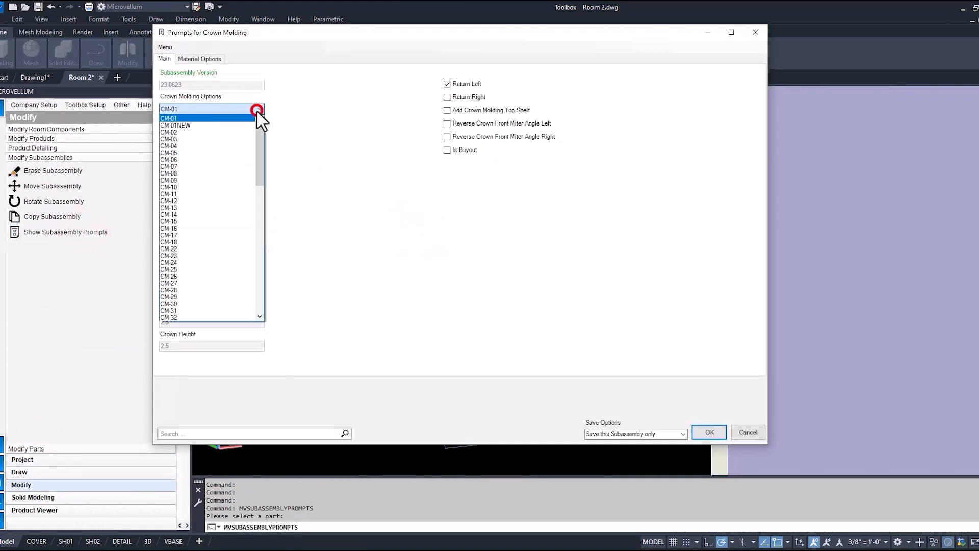
left_click(204, 125)
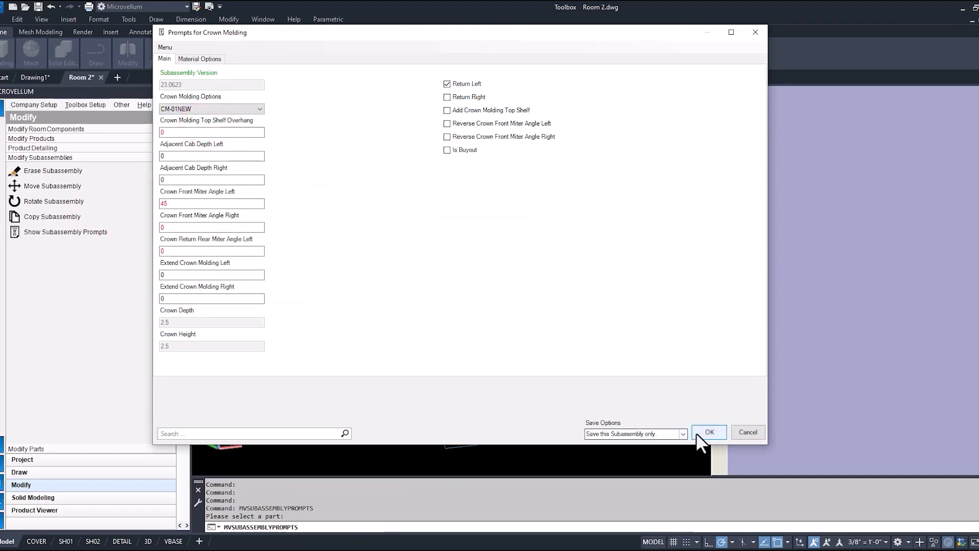
left_click(714, 433)
left_click(579, 303)
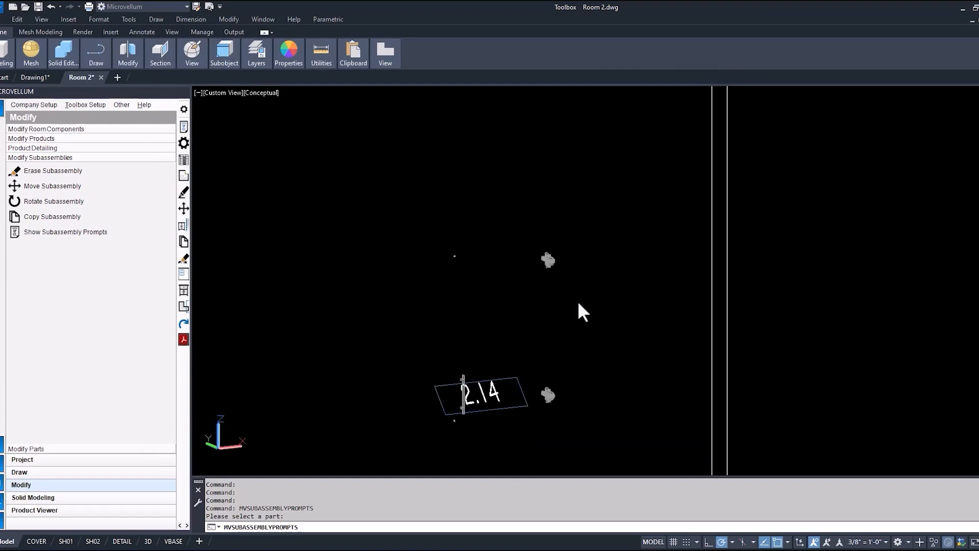
- Examine the redrawn crown molding profile and its corner on the cabinet from several angles
scroll(423, 244, "up", 5)
middle_click_drag(438, 260, 649, 249, "shift")
scroll(829, 218, "up", 4)
middle_click_drag(763, 240, 441, 265, "shift")
middle_click_drag(442, 266, 643, 245, "shift")
scroll(668, 247, "up", 2)
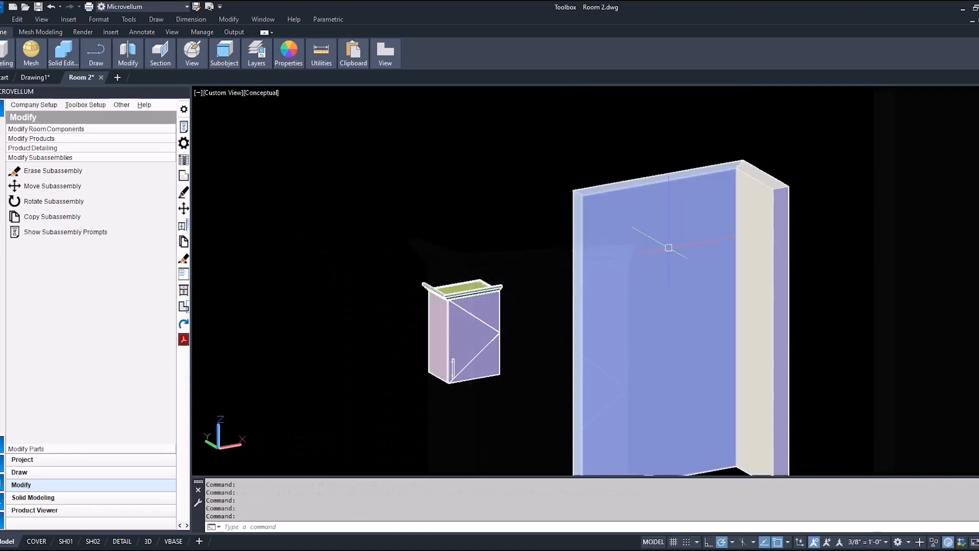
middle_click_drag(660, 247, 654, 194)
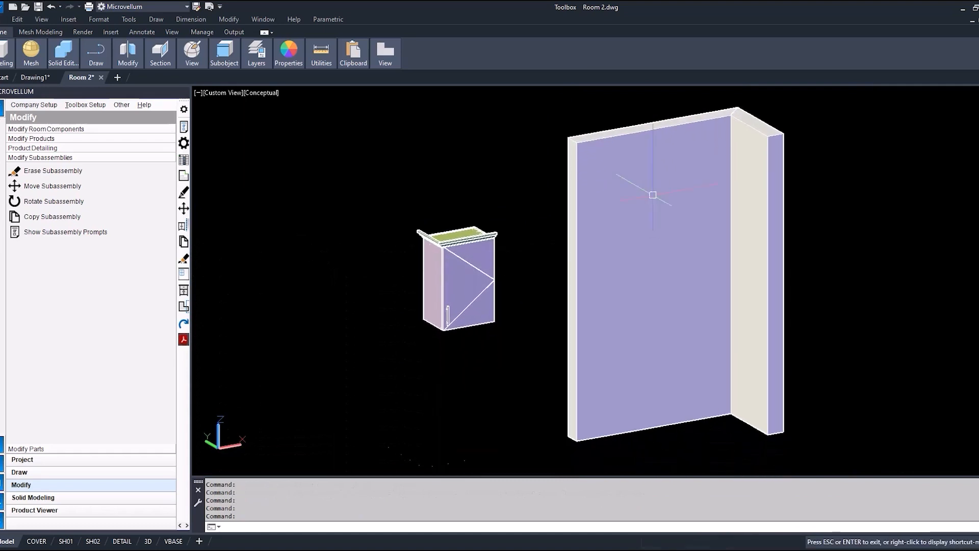
scroll(654, 195, "up", 2)
scroll(550, 223, "down", 2)
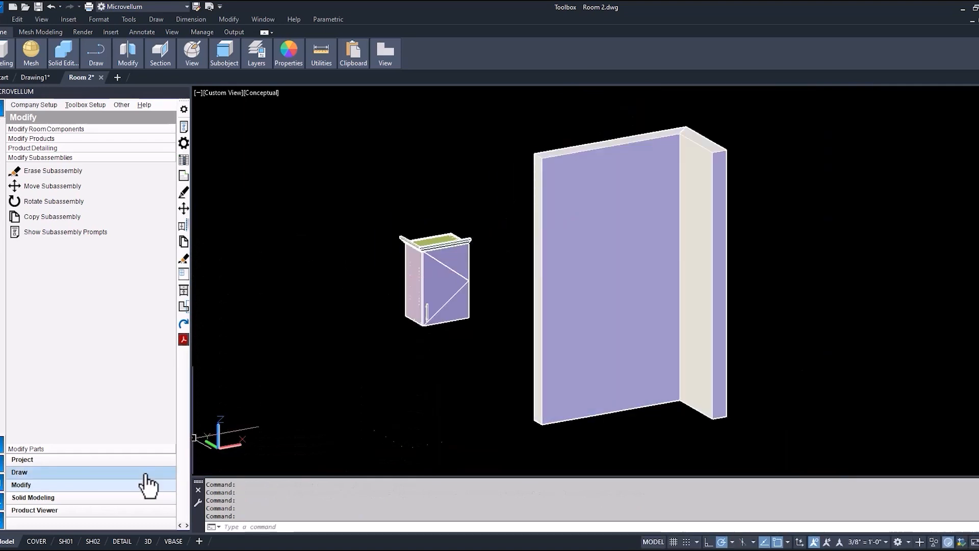
- Choose CM-01NEW_Molding from the Moldings room components and start drawing it
left_click(44, 470)
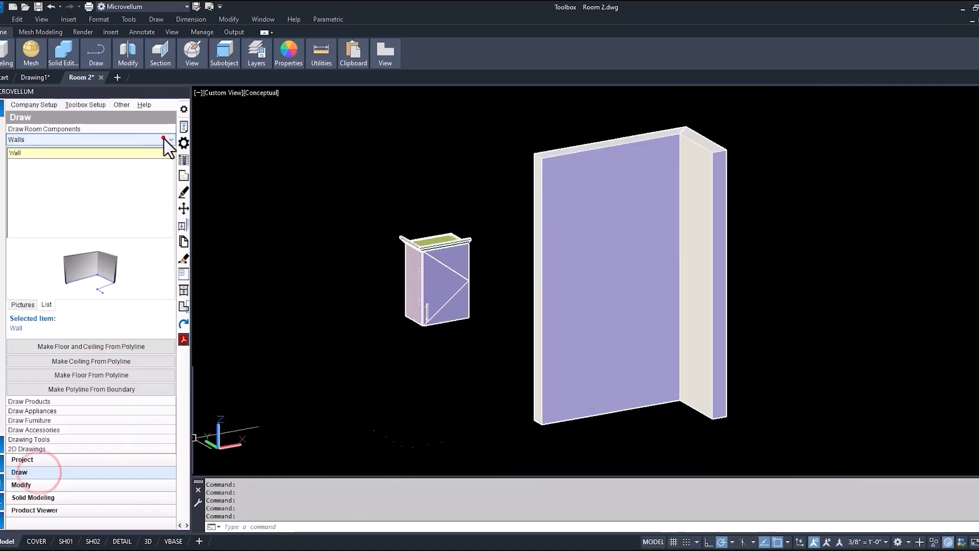
left_click(157, 138)
left_click(160, 159)
left_click_drag(167, 163, 169, 203)
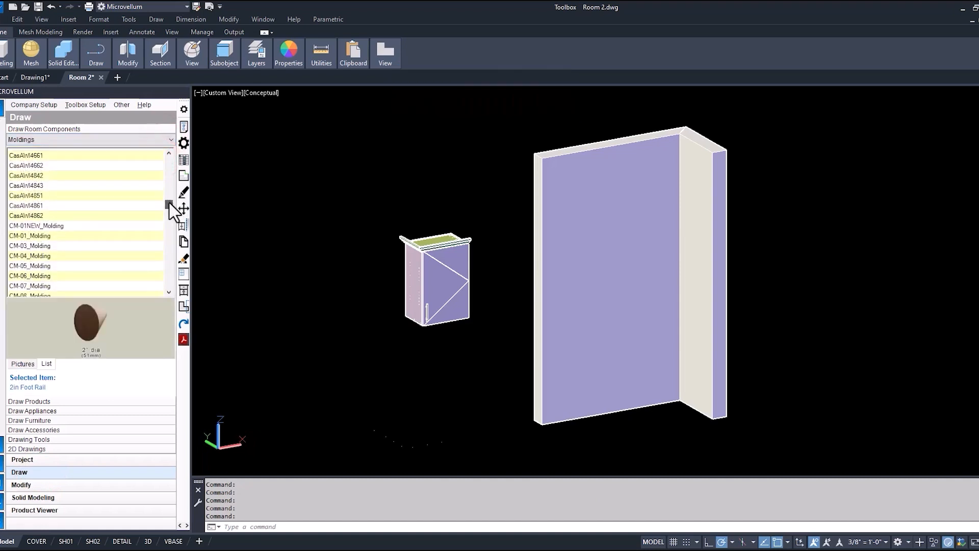
left_click(82, 226)
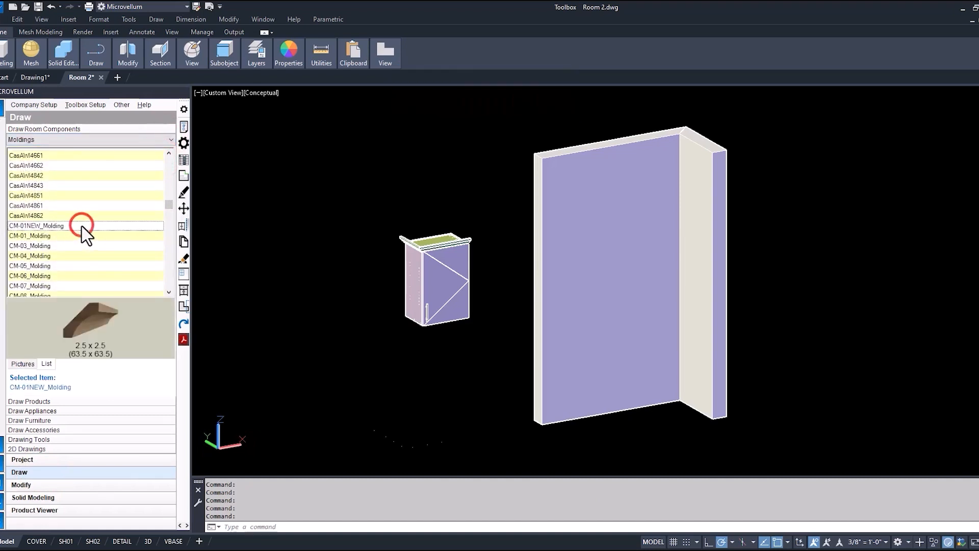
right_click(82, 228)
left_click(128, 233)
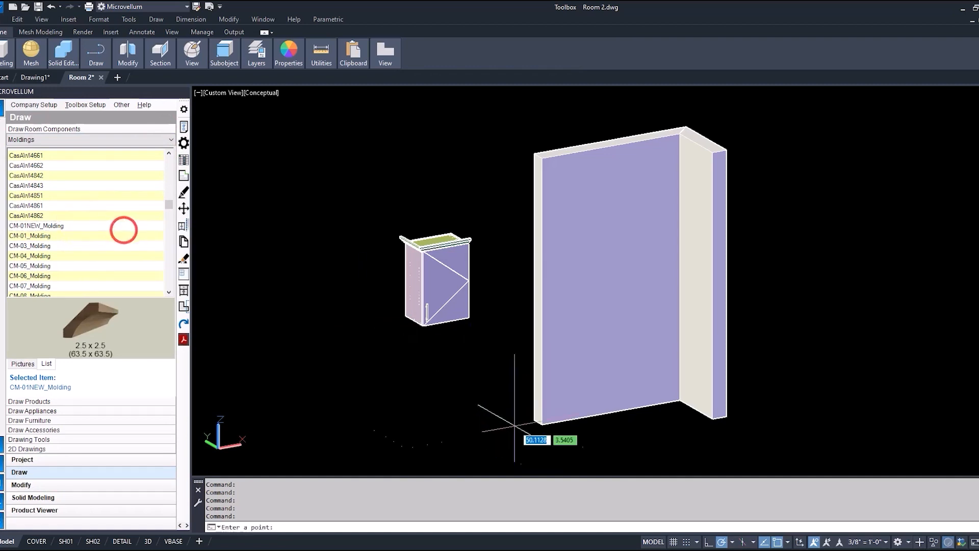
- Run the molding along both walls through their three inner base corners, 105.5 above the floor, adding each segment to the project
left_click(542, 425)
left_click(680, 403)
left_click(712, 421)
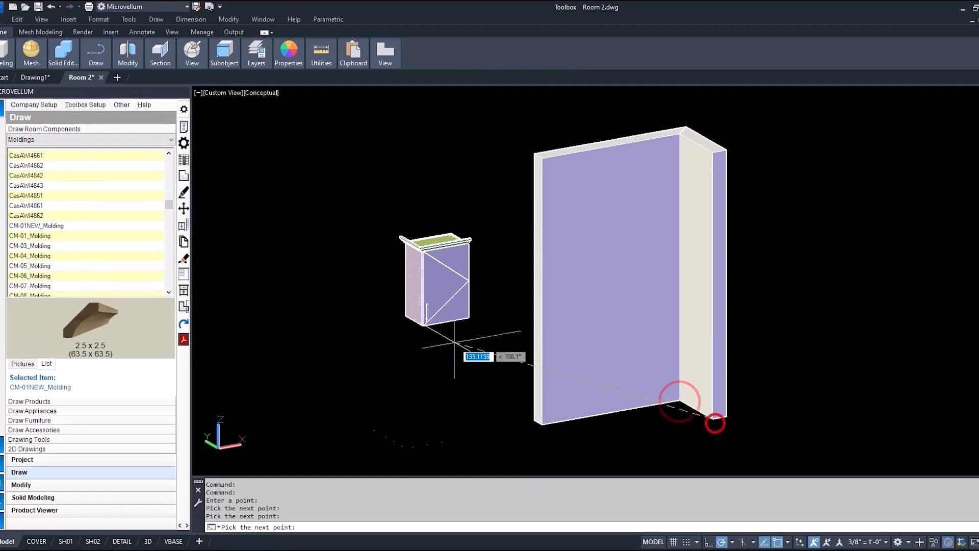
key("Return")
type("105.5")
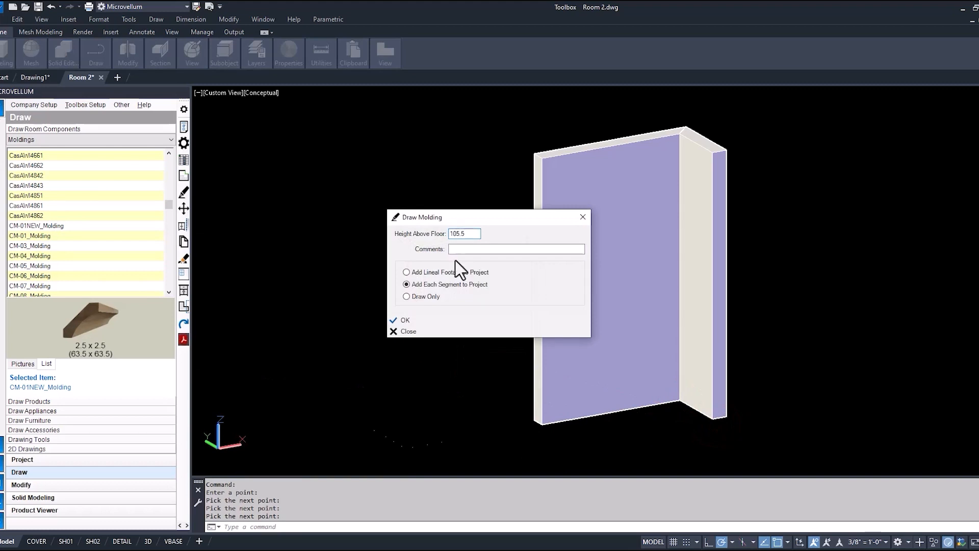
left_click(408, 324)
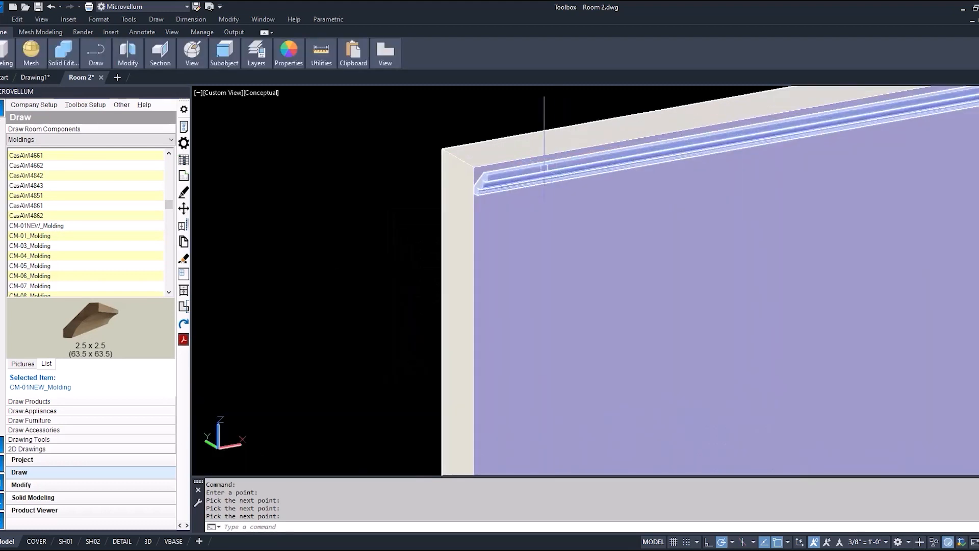
- Examine the wall crown molding's profile, ends and inside corner close up
middle_click_drag(544, 168, 504, 177, "shift")
scroll(505, 177, "down", 3)
scroll(835, 234, "down", 4)
middle_click_drag(790, 228, 828, 236, "shift")
scroll(827, 236, "down", 2)
scroll(967, 236, "up", 8)
scroll(955, 253, "up", 4)
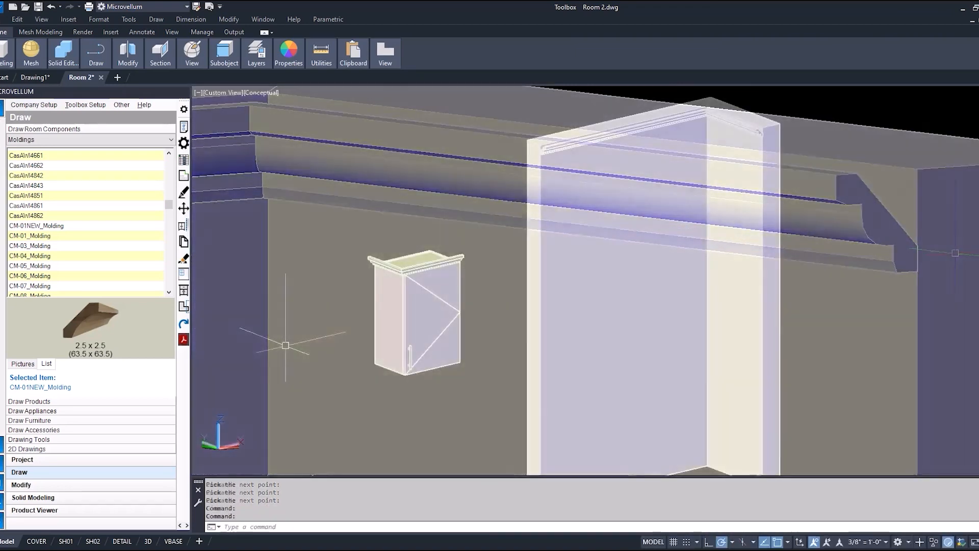